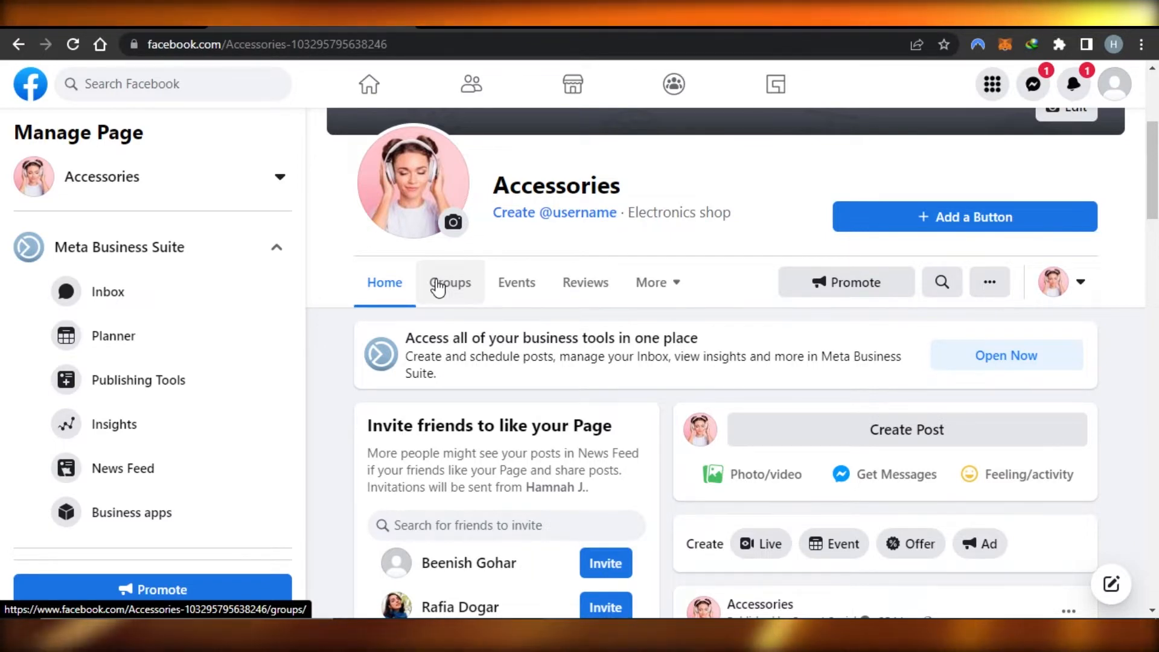
Open Meta Business Suite for the Accessories page and go to Ads Manager from its full set of tools
{"action": "scroll", "coordinate": [438, 289], "scroll_direction": "up", "scroll_amount": 5}
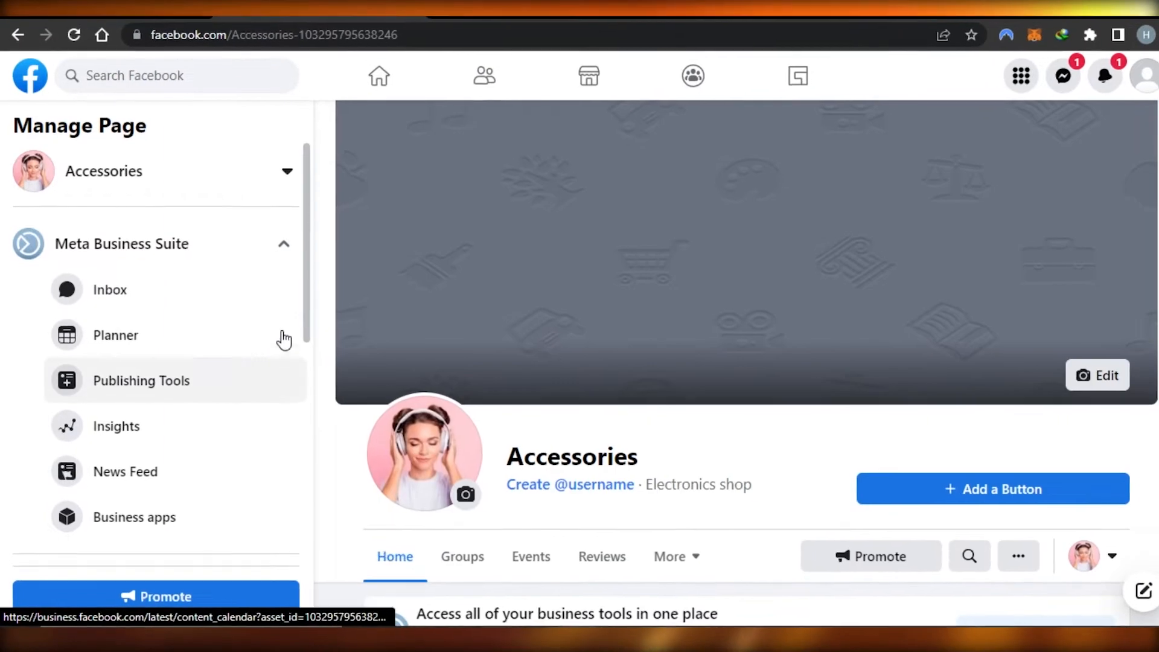
{"action": "scroll", "coordinate": [284, 344], "scroll_direction": "down", "scroll_amount": 5}
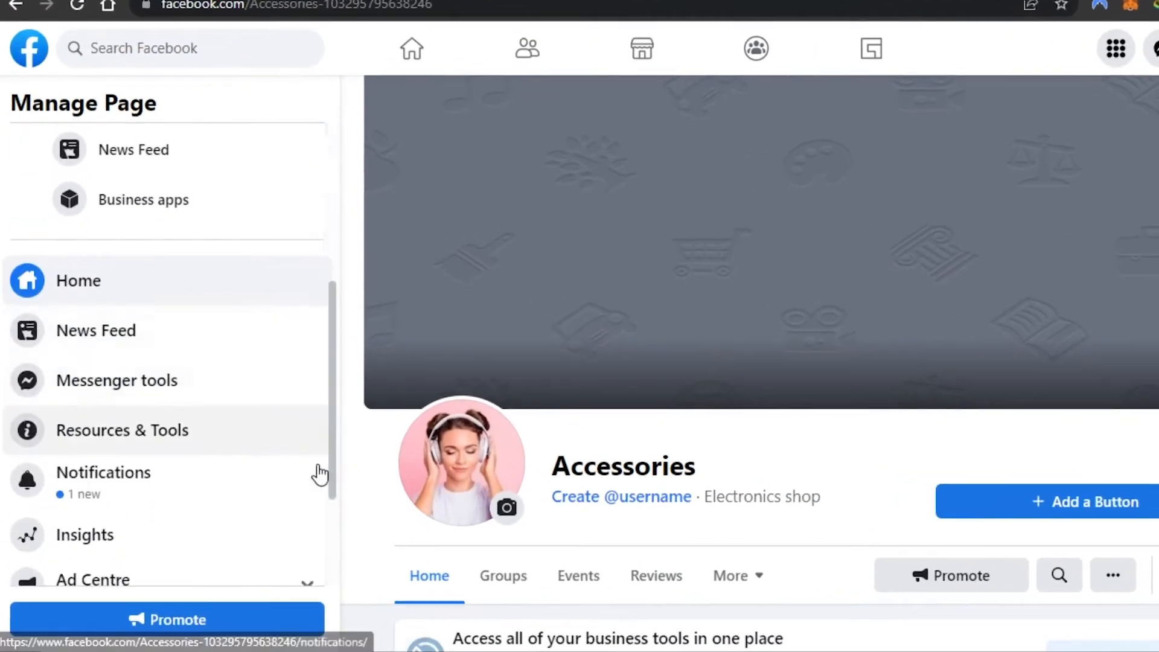
{"action": "scroll", "coordinate": [329, 363], "scroll_direction": "down", "scroll_amount": 2}
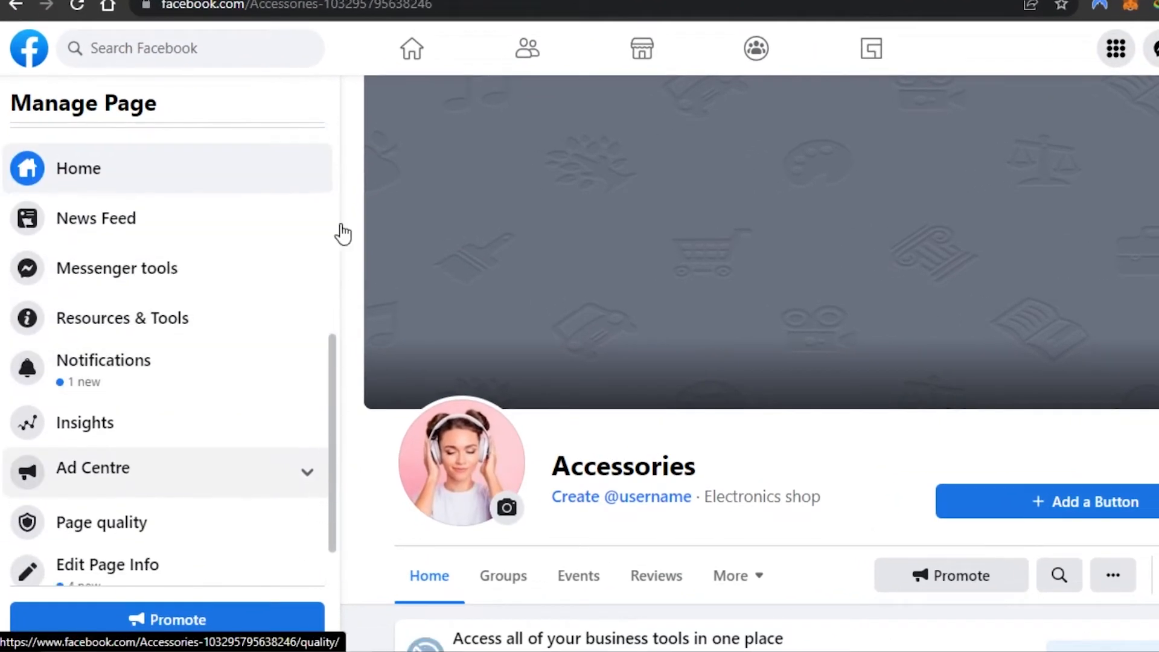
{"action": "scroll", "coordinate": [339, 212], "scroll_direction": "up", "scroll_amount": 8}
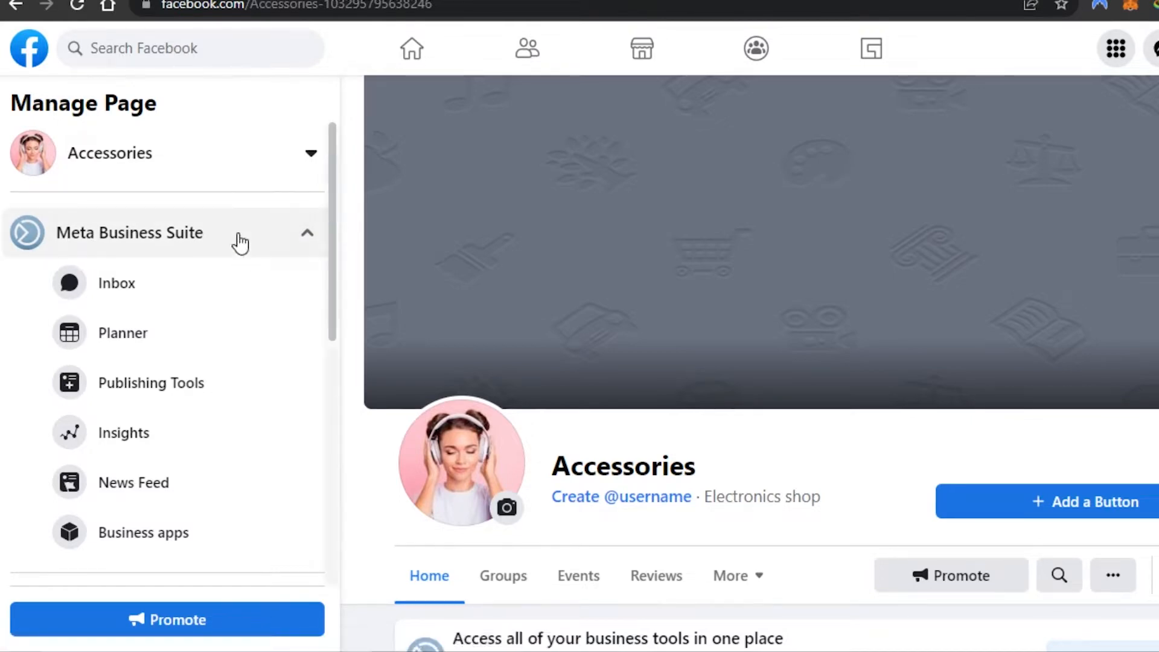
{"action": "left_click", "coordinate": [92, 242]}
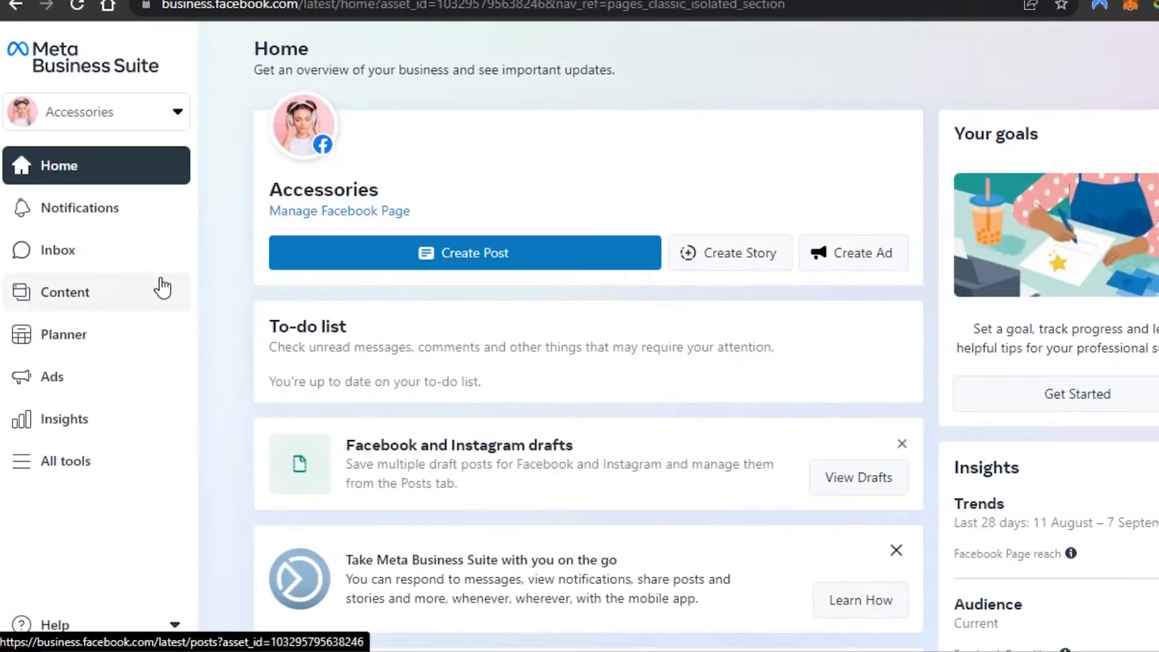
{"action": "left_click", "coordinate": [54, 465]}
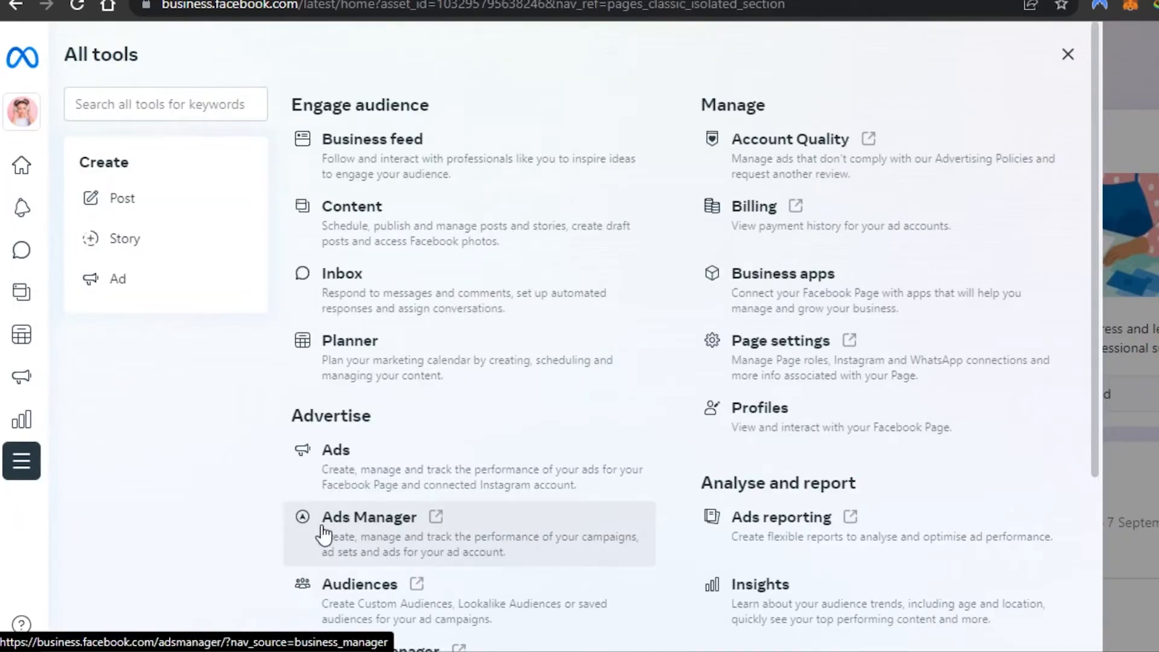
{"action": "left_click", "coordinate": [439, 521]}
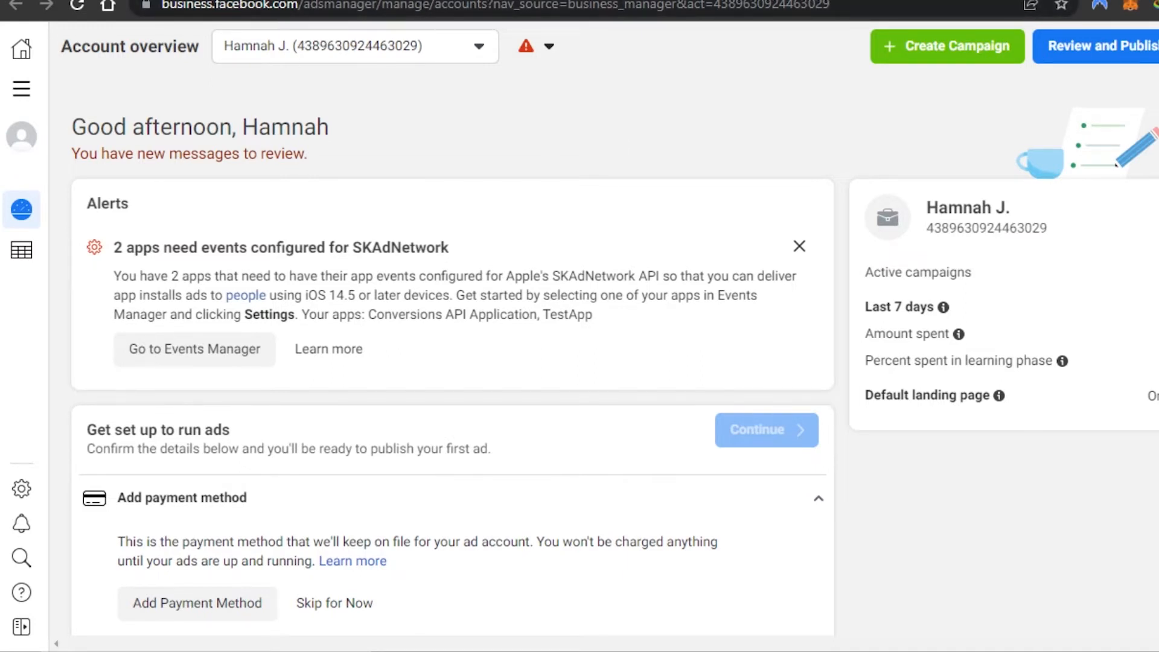
Create a new campaign with Leads as the campaign objective
{"action": "scroll", "coordinate": [453, 363], "scroll_direction": "down", "scroll_amount": 5}
{"action": "scroll", "coordinate": [453, 362], "scroll_direction": "up", "scroll_amount": 5}
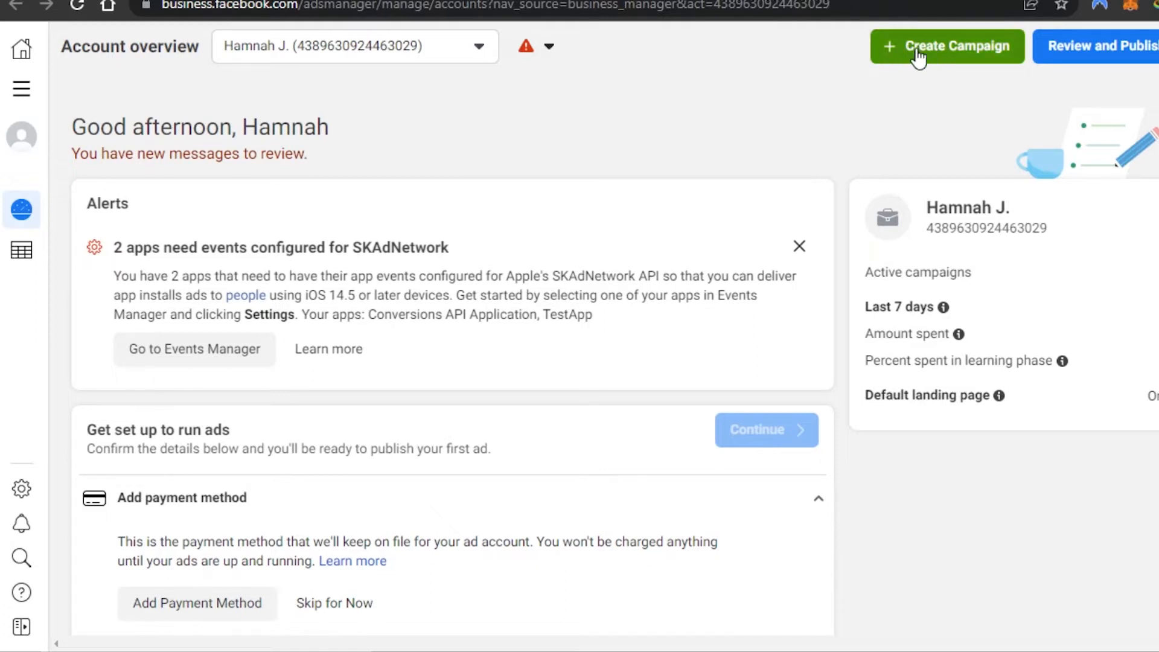
{"action": "left_click", "coordinate": [945, 52]}
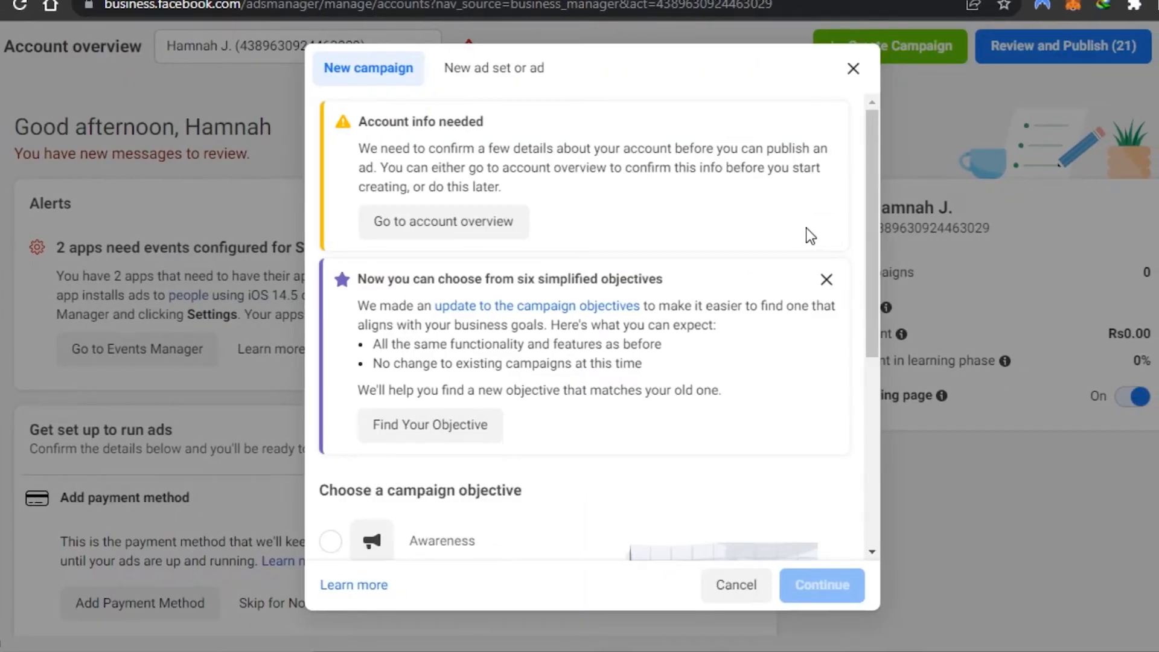
{"action": "left_click_drag", "start_coordinate": [873, 202], "coordinate": [876, 404]}
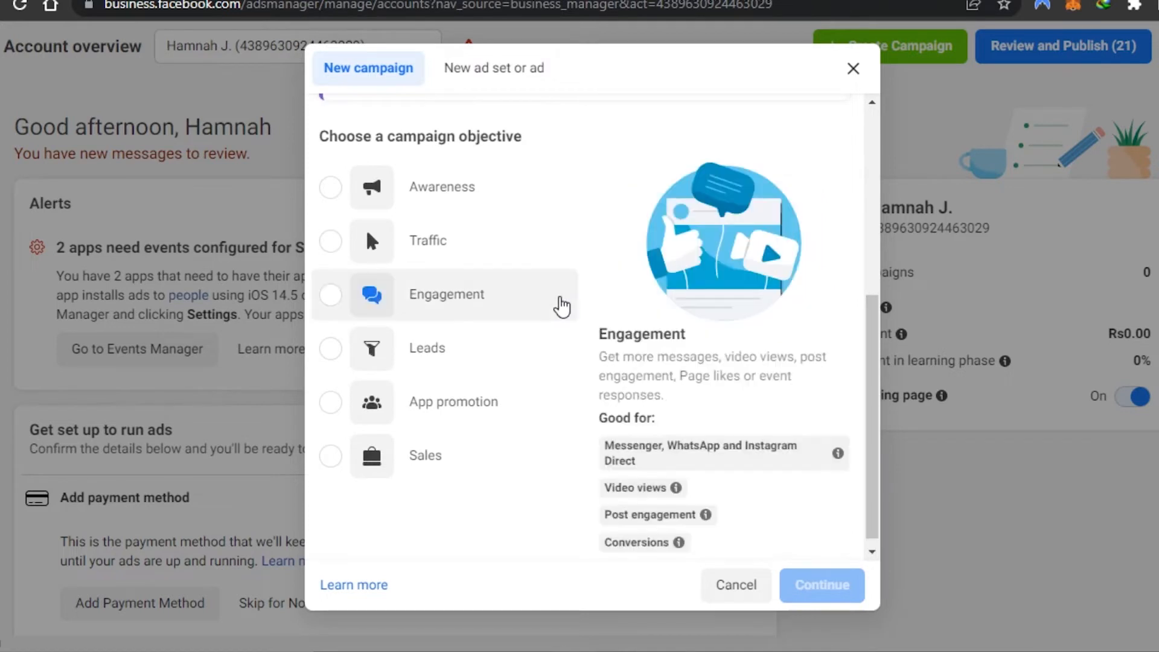
{"action": "mouse_move", "coordinate": [452, 186]}
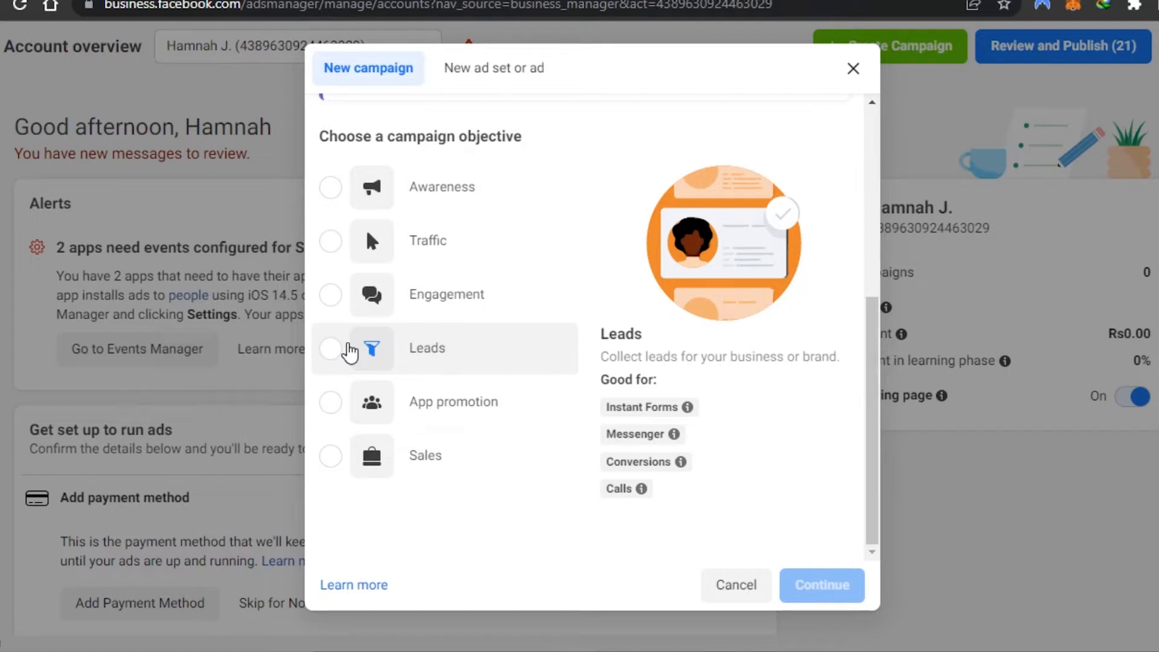
{"action": "left_click", "coordinate": [335, 352]}
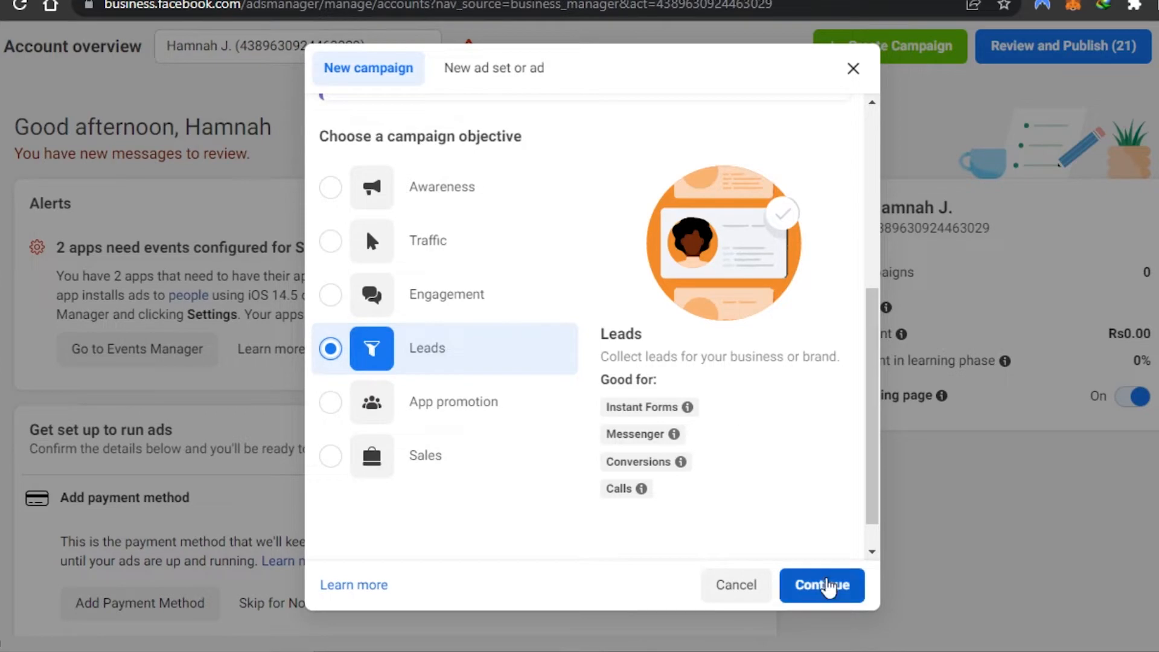
{"action": "left_click", "coordinate": [822, 586]}
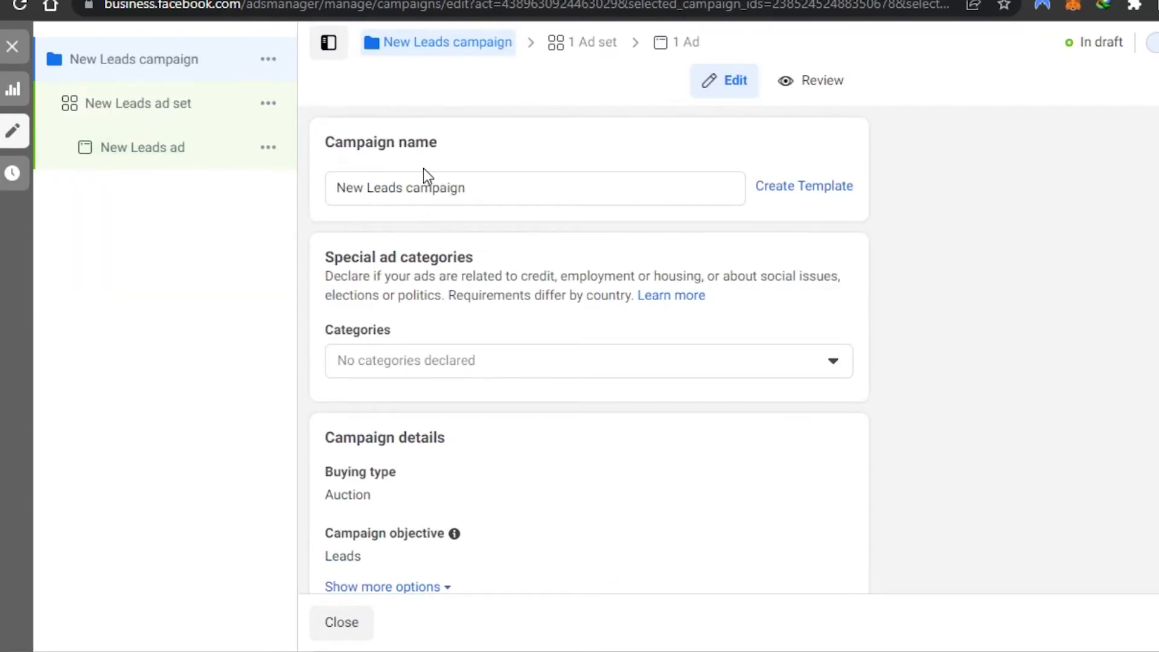
Rename the campaign as "Test Lead Campaign"
{"action": "left_click", "coordinate": [486, 186]}
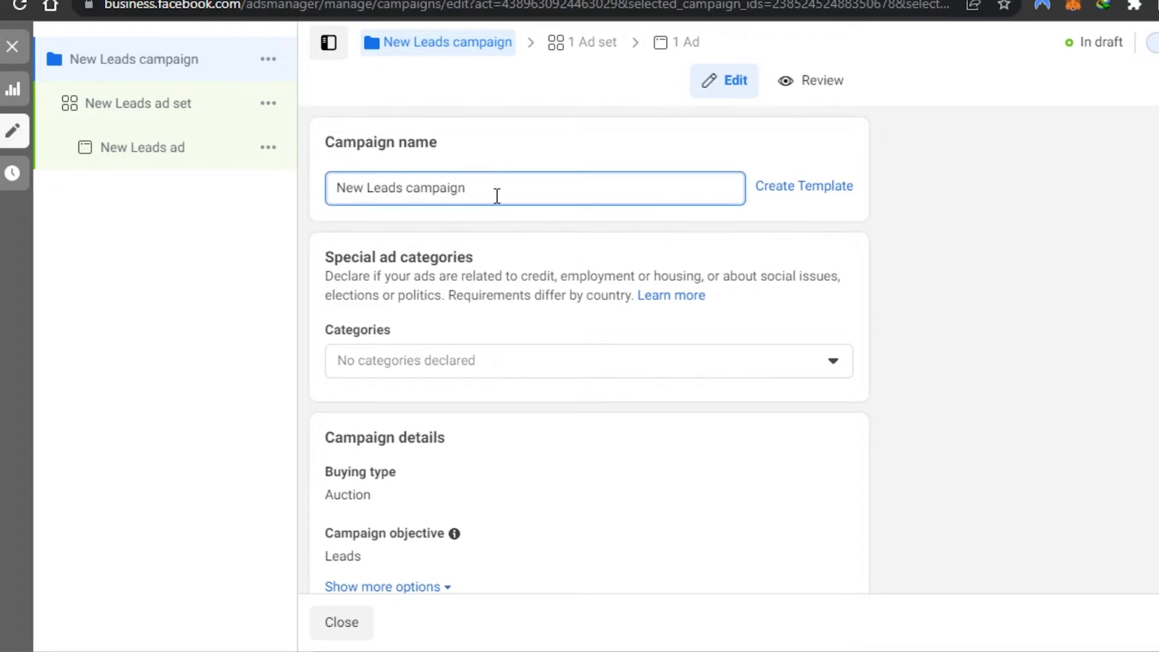
{"action": "key", "text": "BackSpace"}
{"action": "key", "text": "ctrl+a"}
{"action": "key", "text": "BackSpace"}
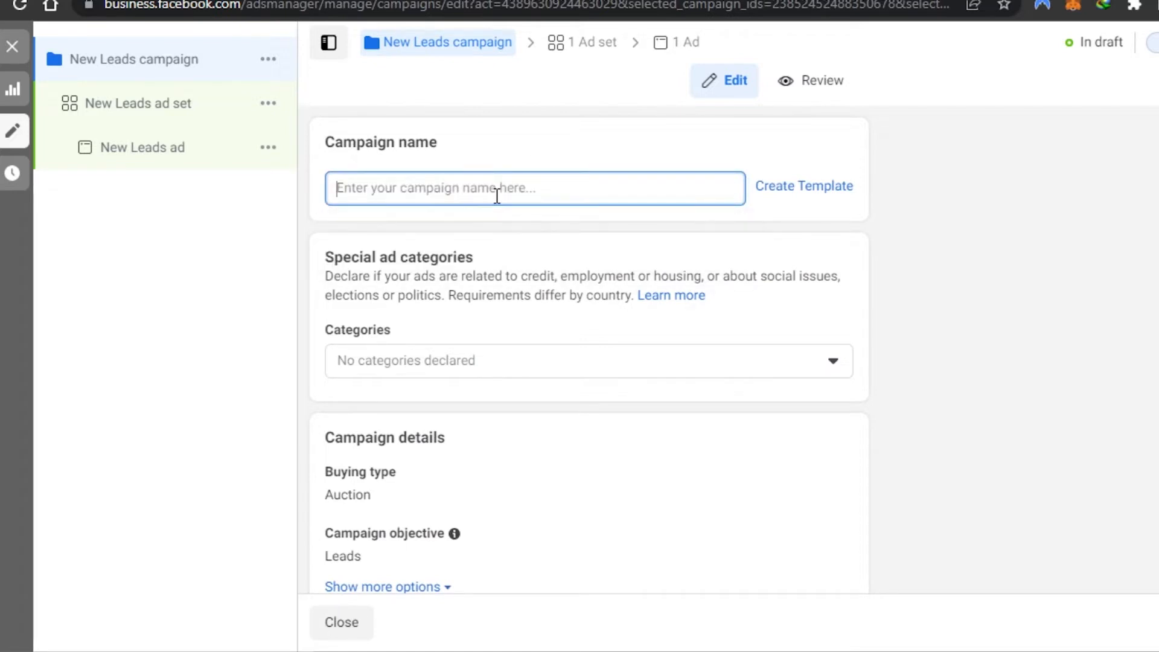
{"action": "type", "text": "Te"}
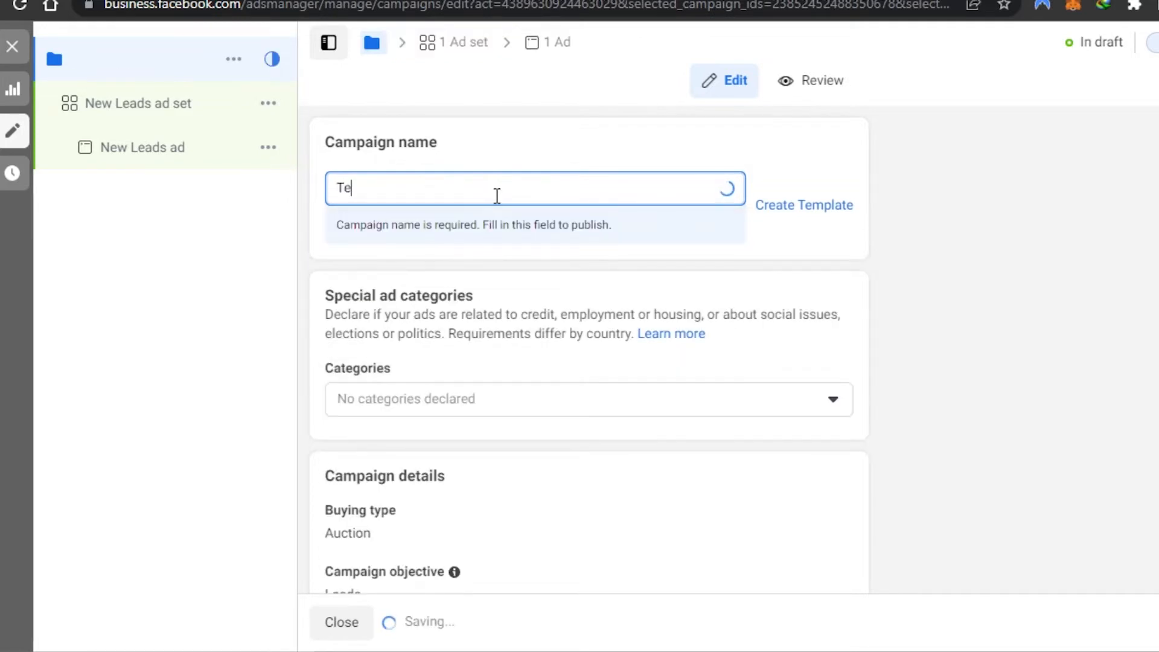
{"action": "type", "text": "st L"}
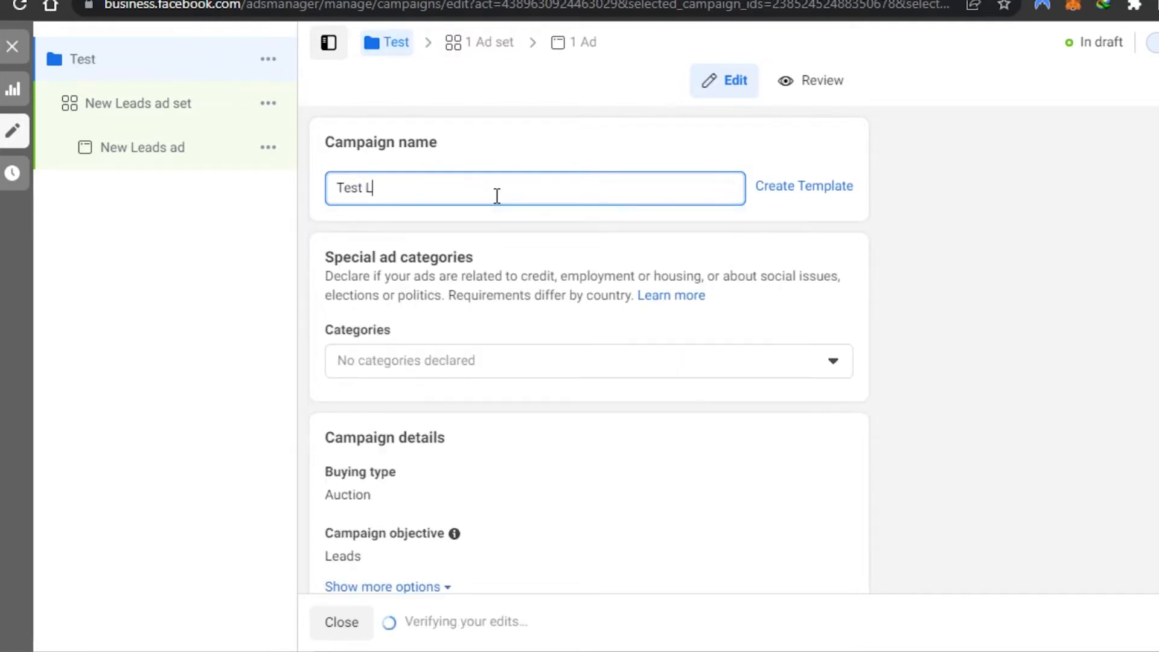
{"action": "type", "text": "ead Cam"}
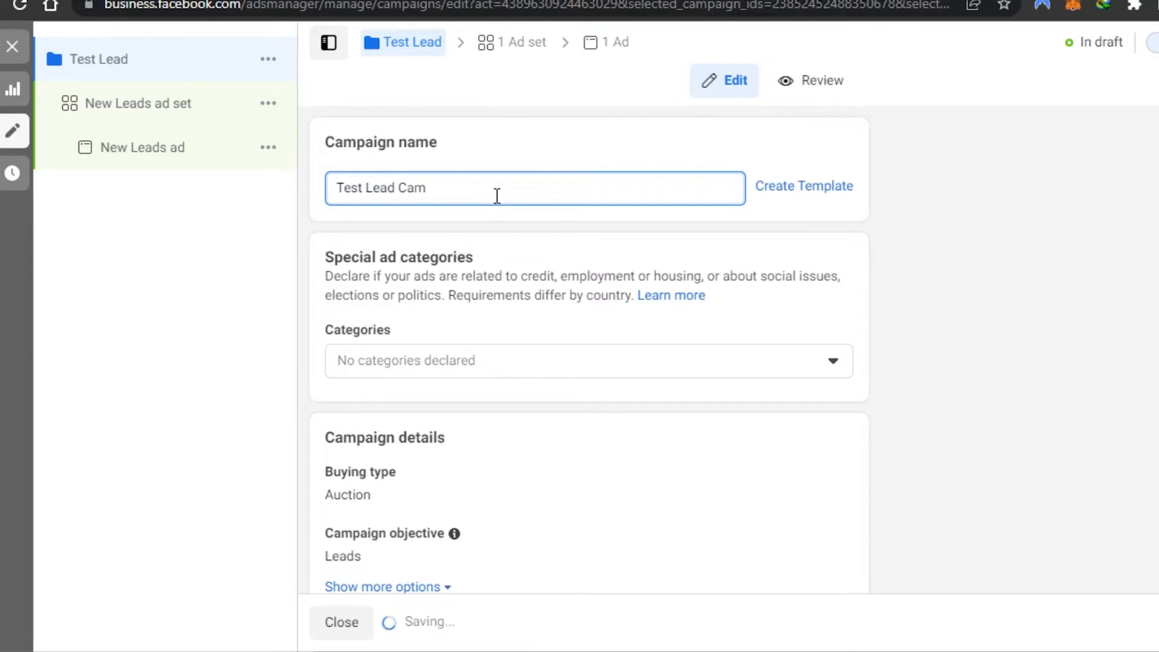
{"action": "type", "text": "pa"}
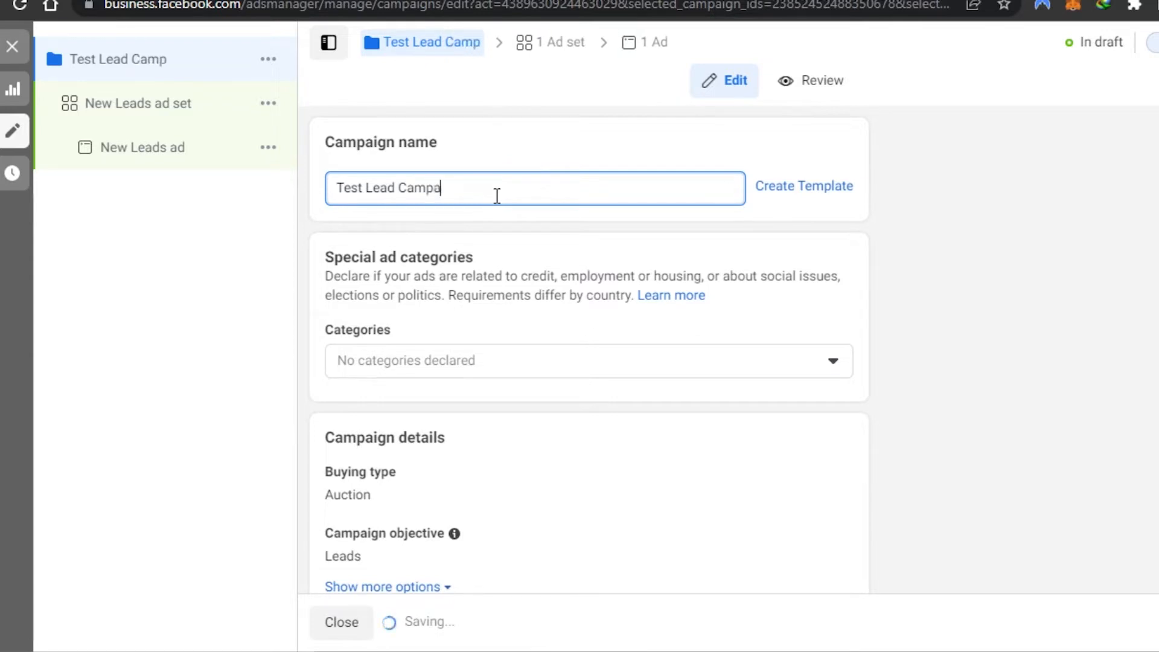
{"action": "type", "text": "ign"}
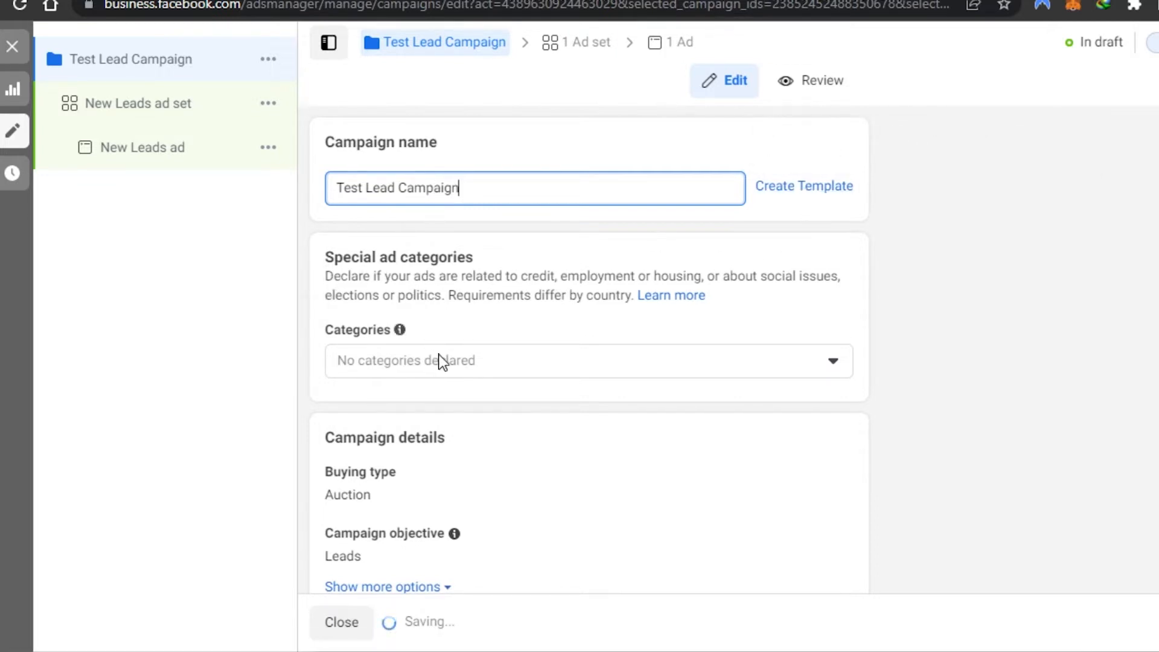
Declare Credit as the special ad category and add the European Economic Area (EEA) region to the campaign's countries
{"action": "left_click", "coordinate": [690, 363]}
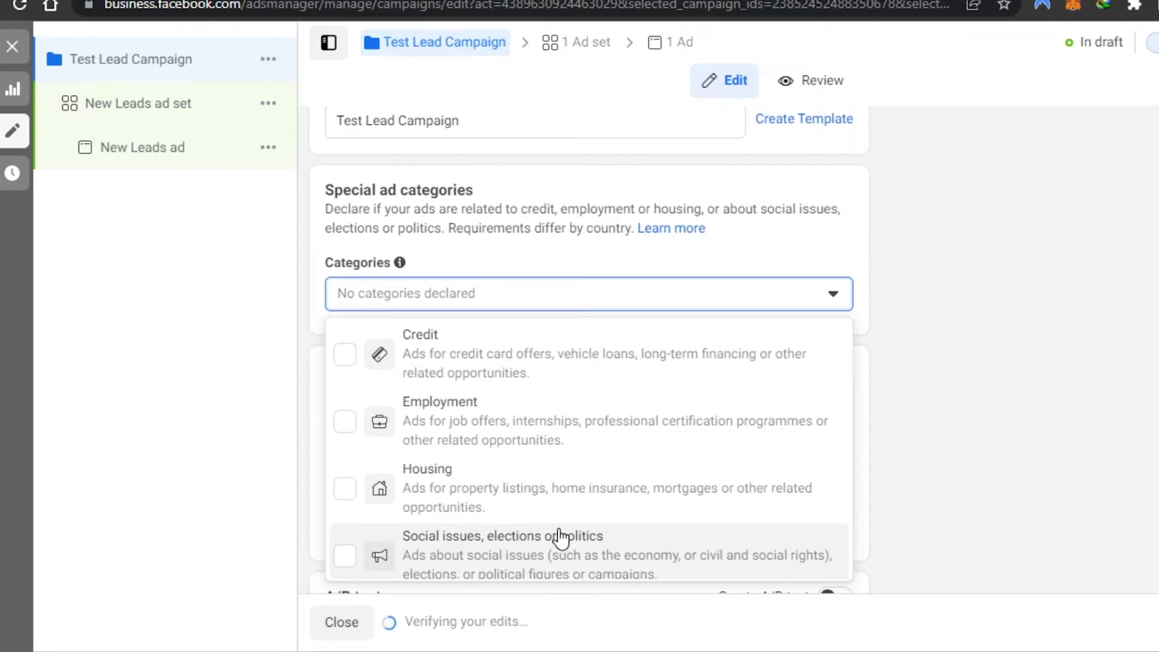
{"action": "left_click", "coordinate": [355, 362]}
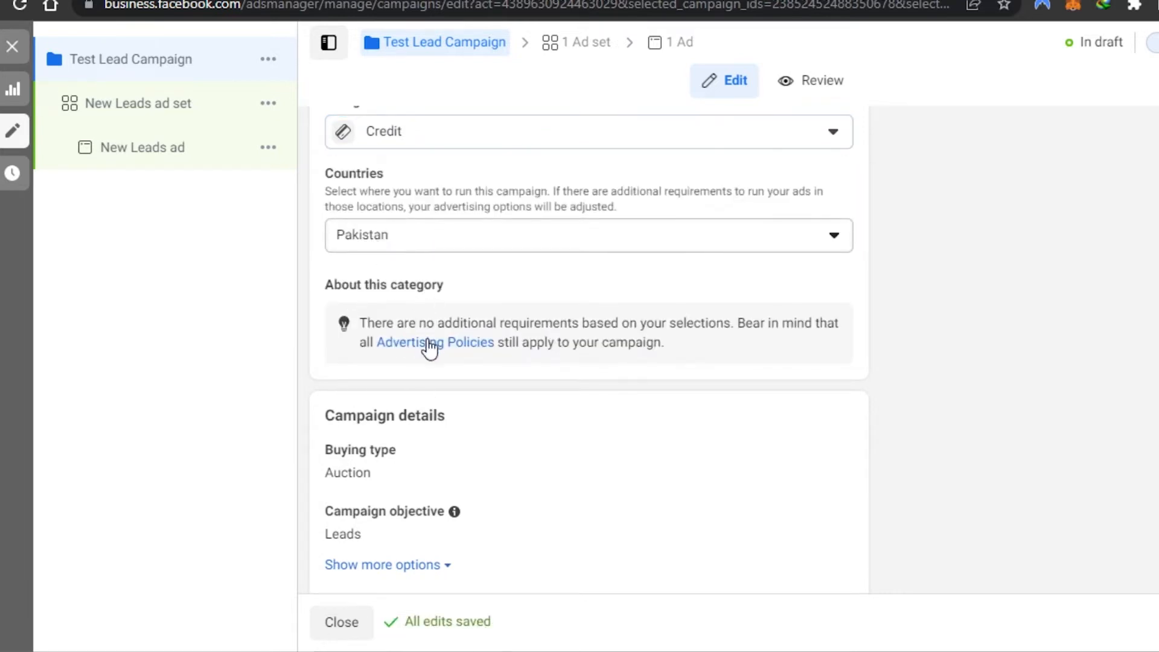
{"action": "left_click", "coordinate": [403, 238]}
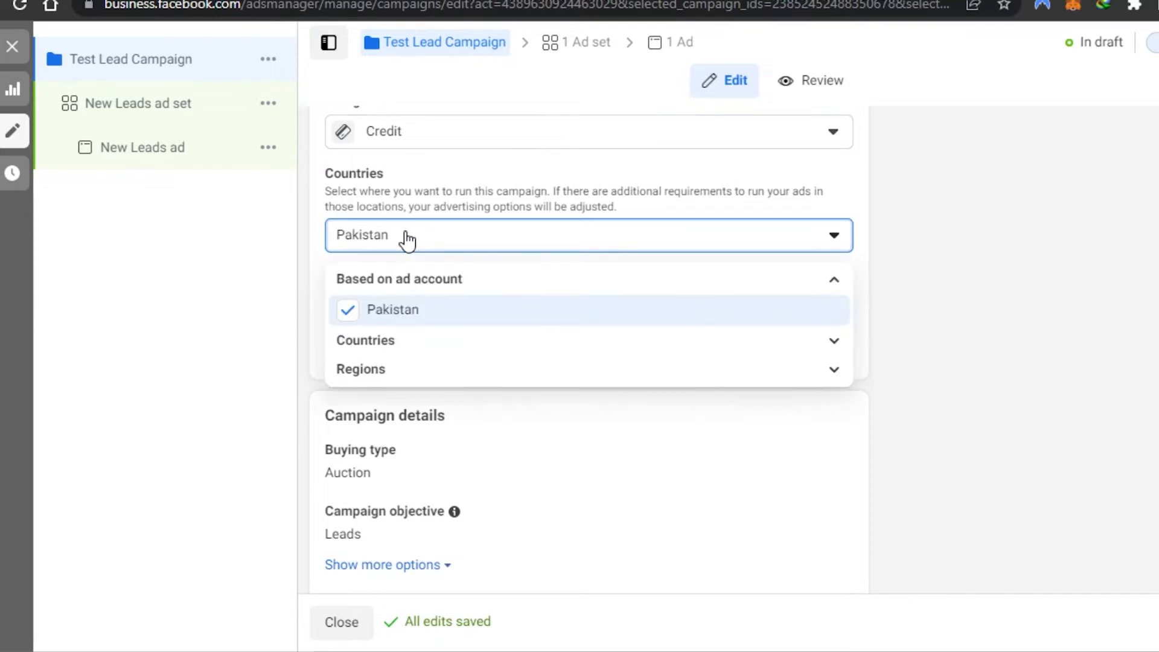
{"action": "left_click", "coordinate": [389, 369]}
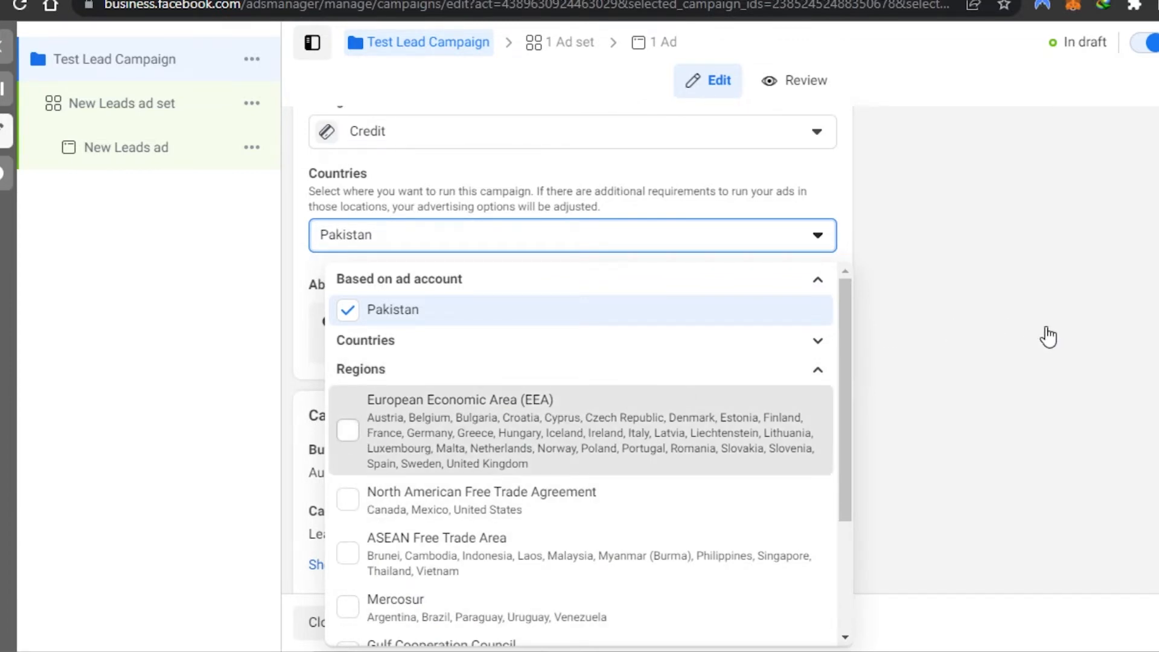
{"action": "left_click", "coordinate": [348, 431]}
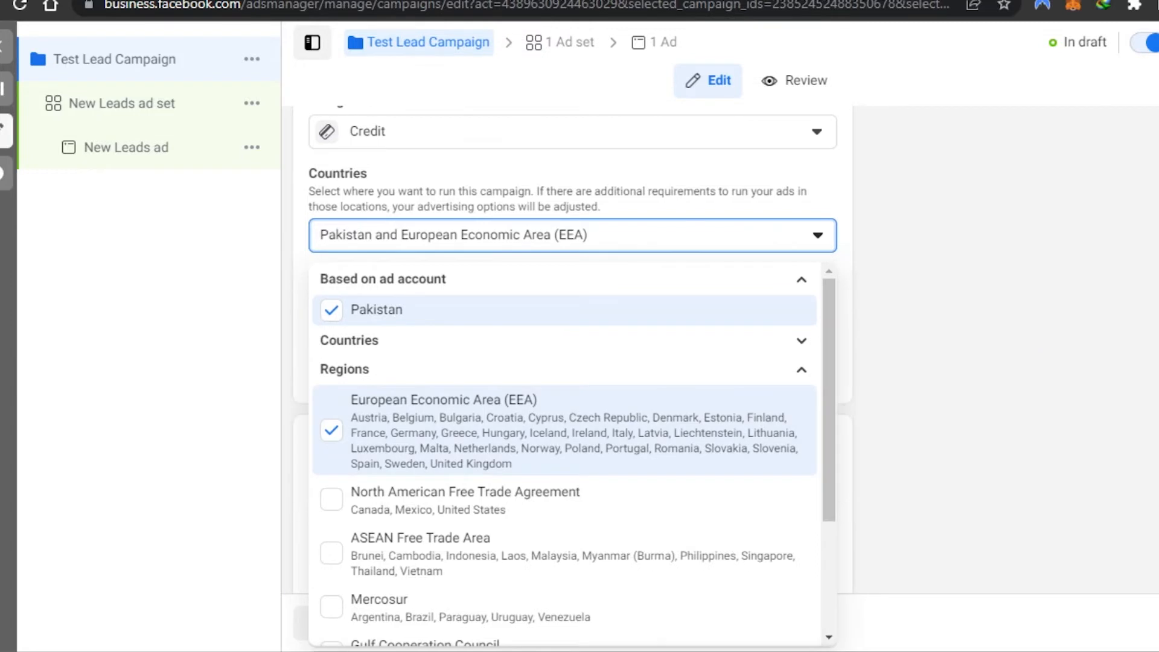
{"action": "left_click", "coordinate": [967, 369]}
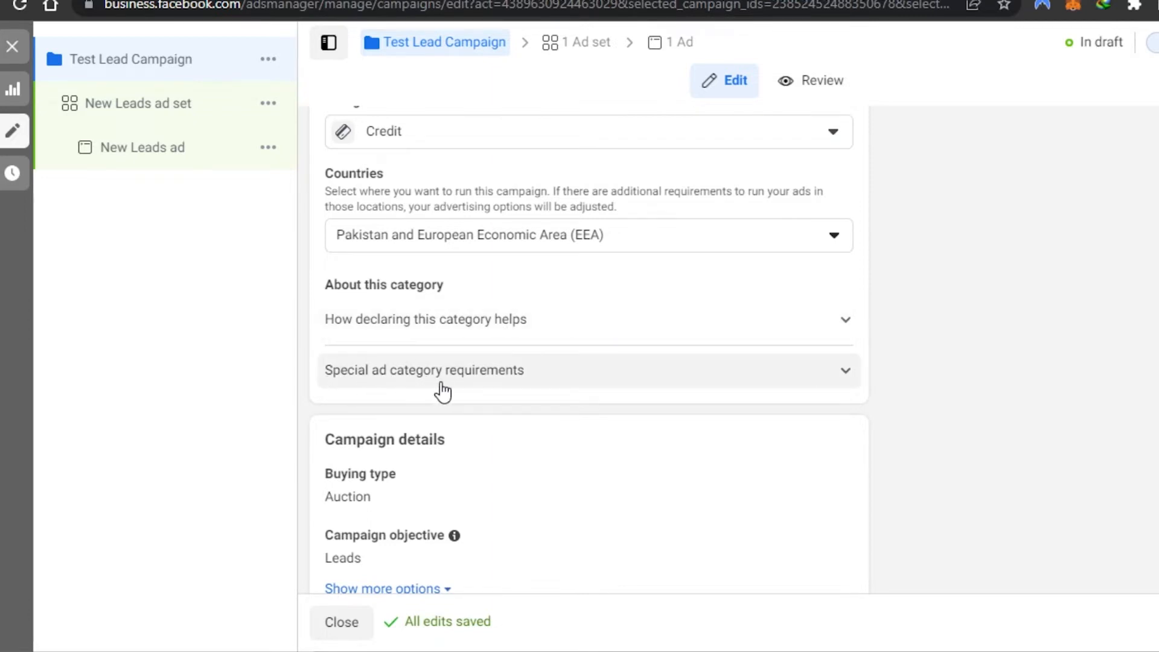
Expand how declaring the category helps and its special requirements, and read through the modified audience options
{"action": "left_click", "coordinate": [844, 326]}
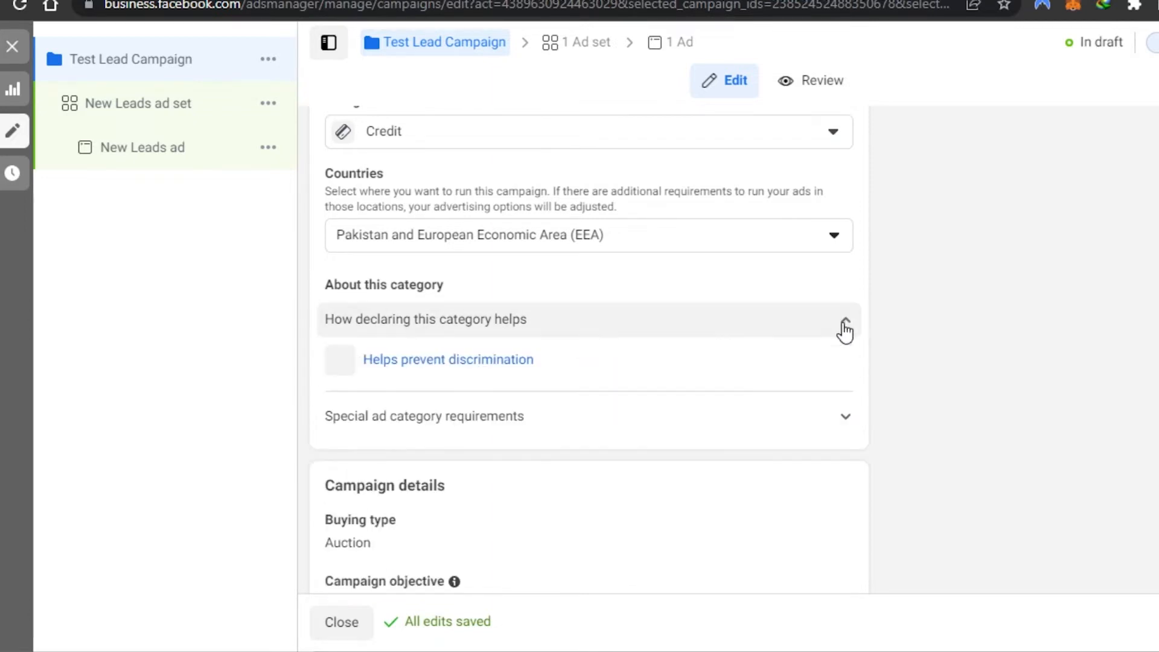
{"action": "left_click", "coordinate": [836, 427]}
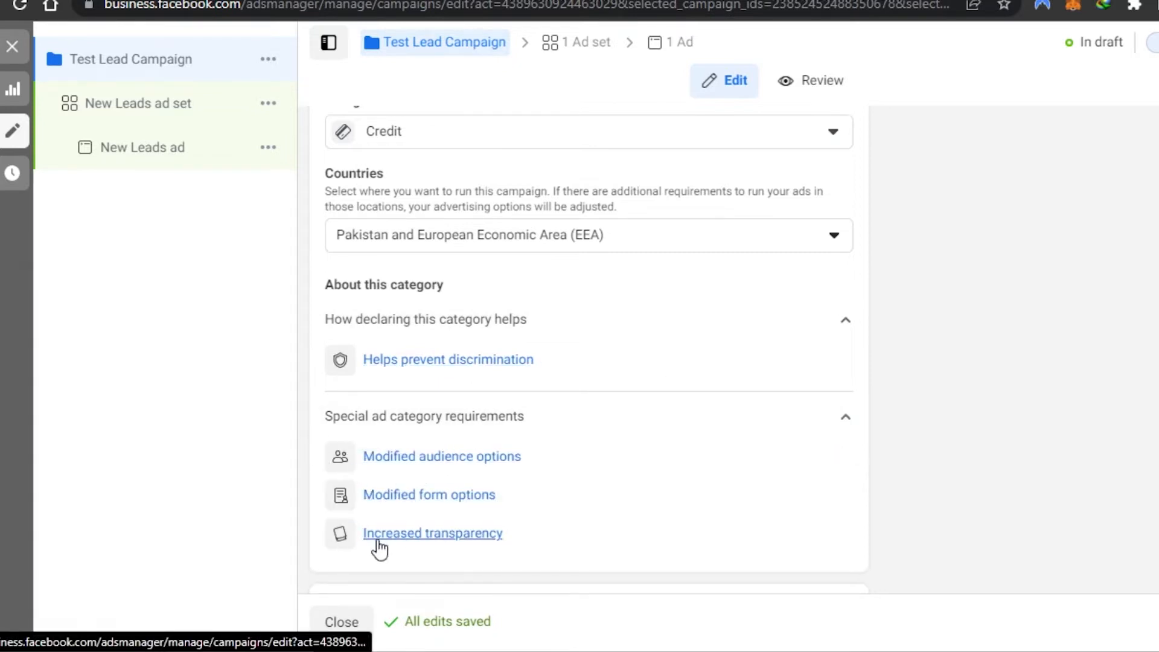
{"action": "left_click", "coordinate": [431, 459]}
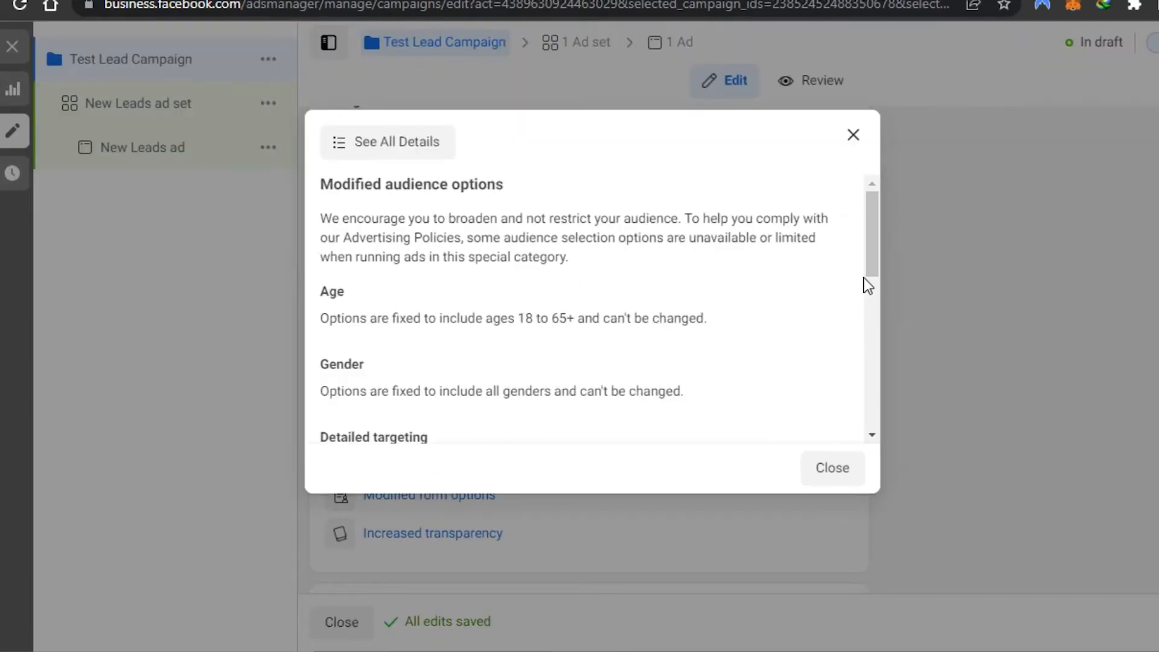
{"action": "mouse_move", "coordinate": [874, 222]}
{"action": "left_mouse_down"}
{"action": "mouse_move", "coordinate": [871, 368]}
{"action": "mouse_move", "coordinate": [876, 218]}
{"action": "left_mouse_up"}
{"action": "left_click_drag", "start_coordinate": [873, 209], "coordinate": [874, 240]}
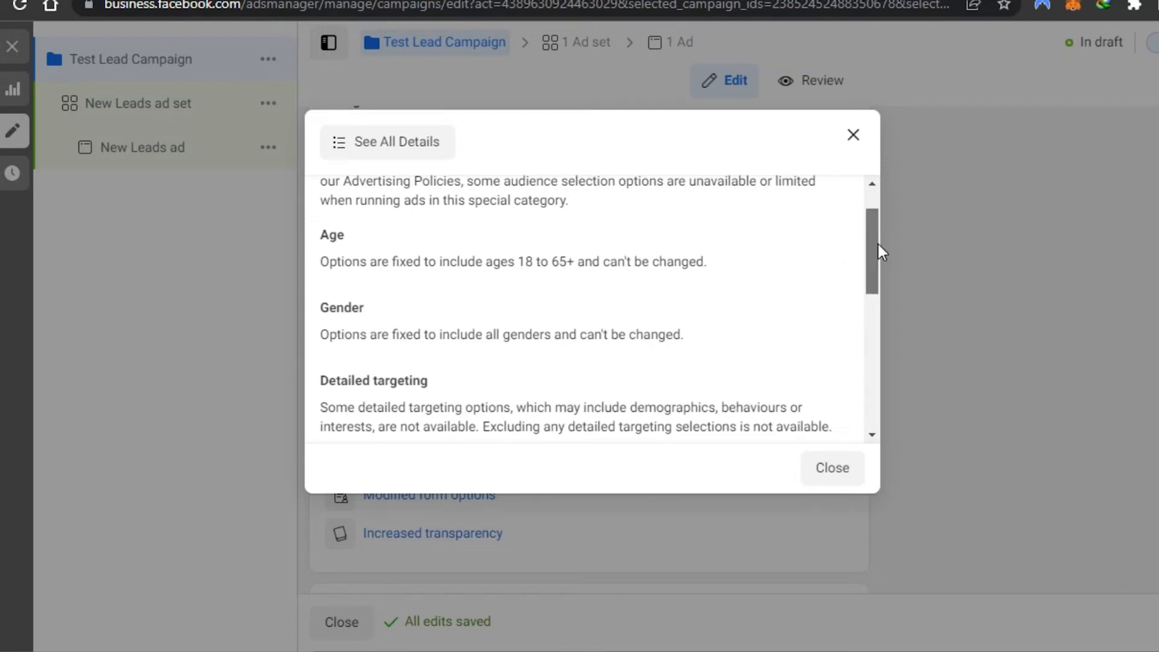
{"action": "left_click_drag", "start_coordinate": [878, 242], "coordinate": [875, 381]}
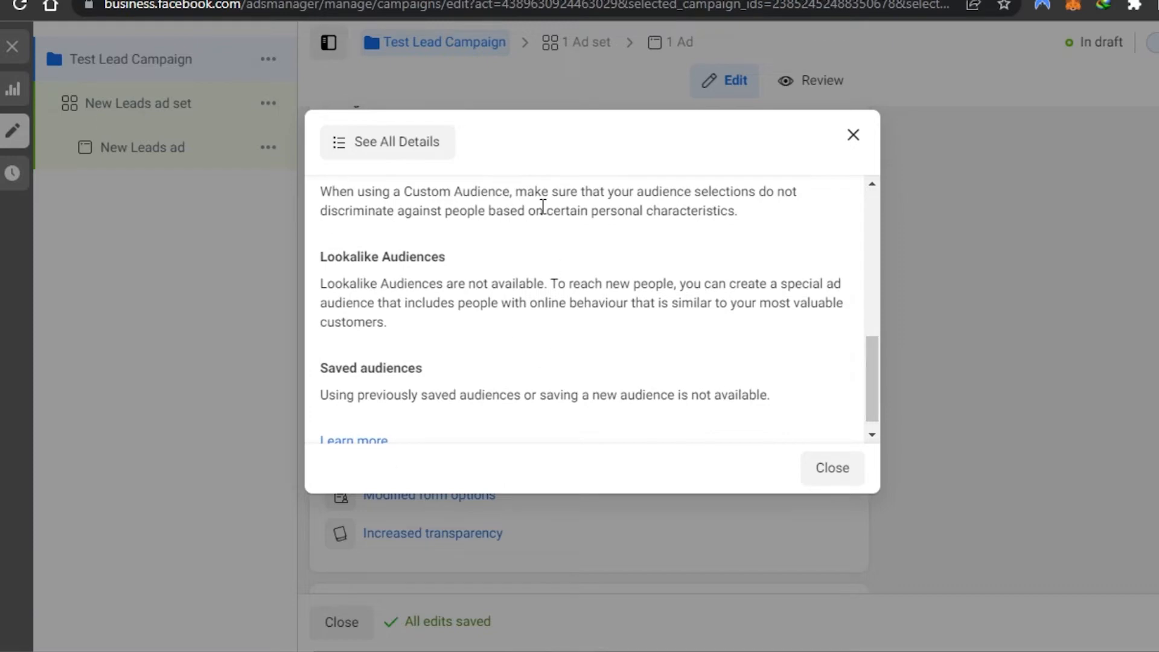
{"action": "left_click", "coordinate": [829, 473]}
Edit the buying type in the campaign details and choose Auction
{"action": "scroll", "coordinate": [1154, 331], "scroll_direction": "down", "scroll_amount": 4}
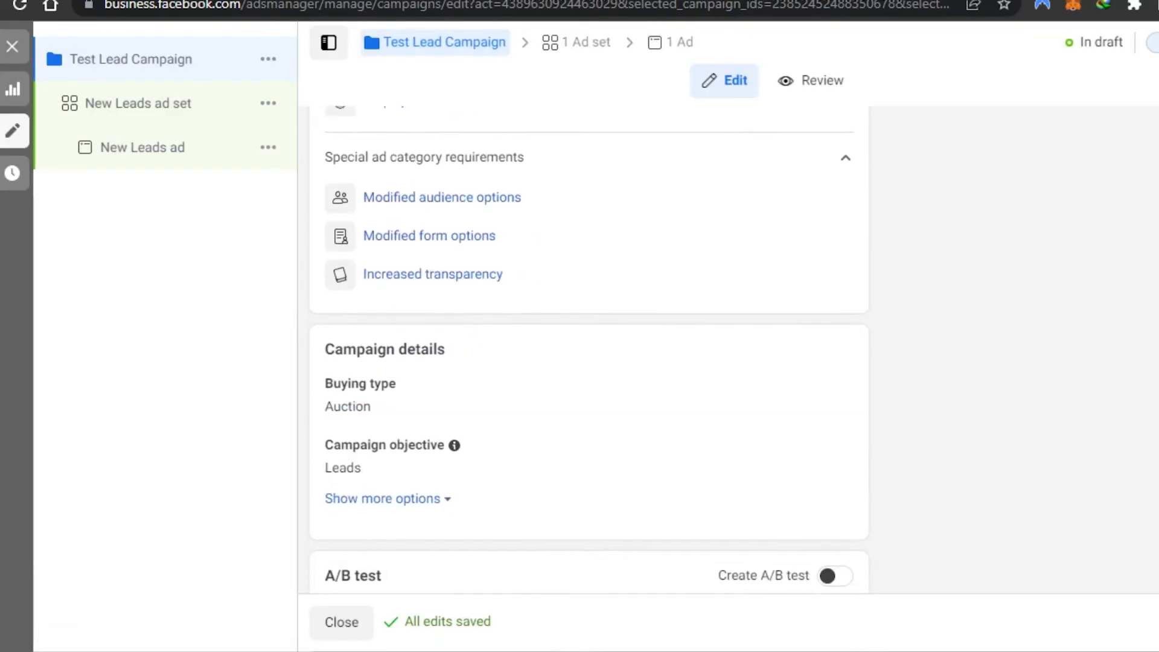
{"action": "scroll", "coordinate": [588, 350], "scroll_direction": "down", "scroll_amount": 2}
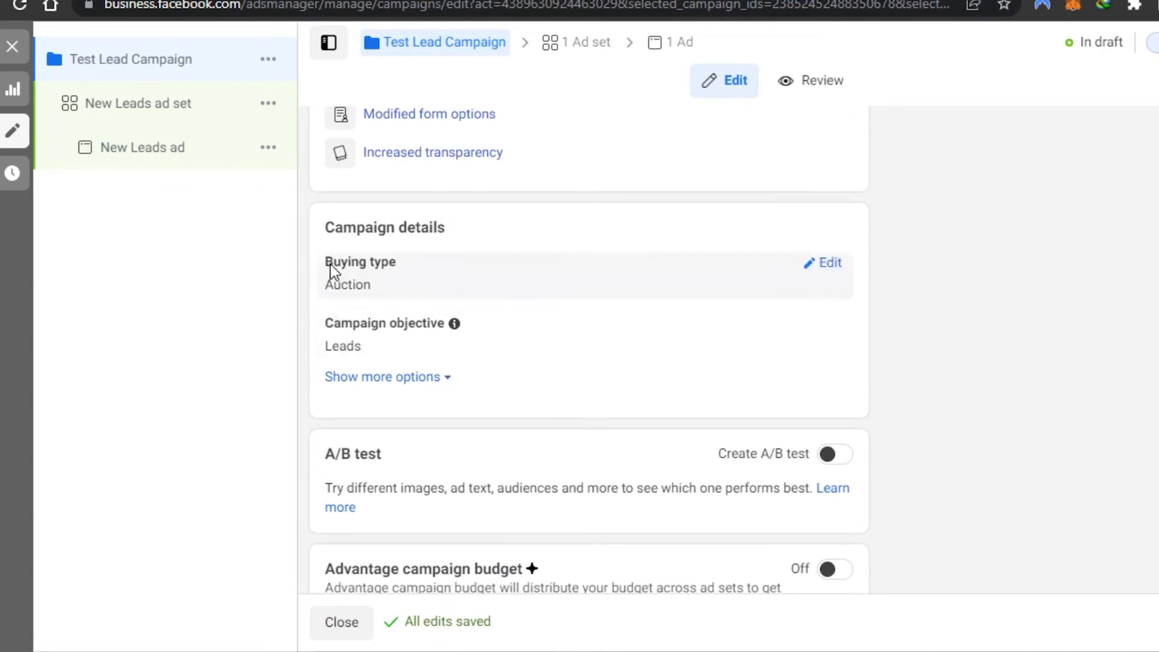
{"action": "left_click", "coordinate": [828, 267]}
{"action": "left_click", "coordinate": [671, 304]}
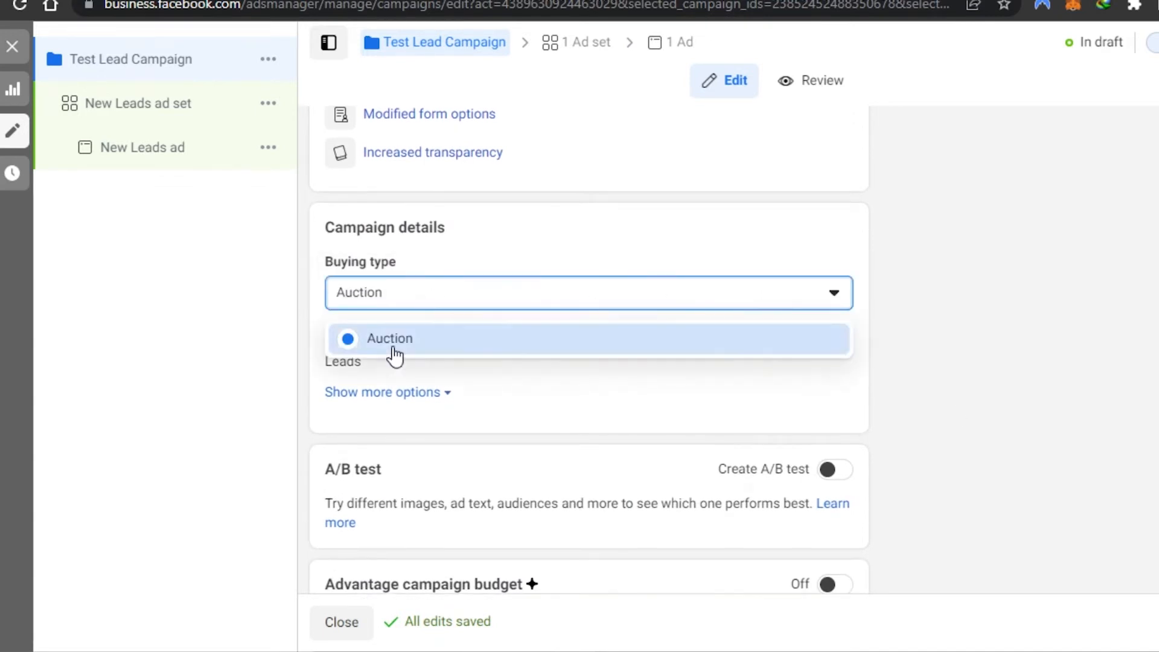
{"action": "left_click", "coordinate": [361, 350]}
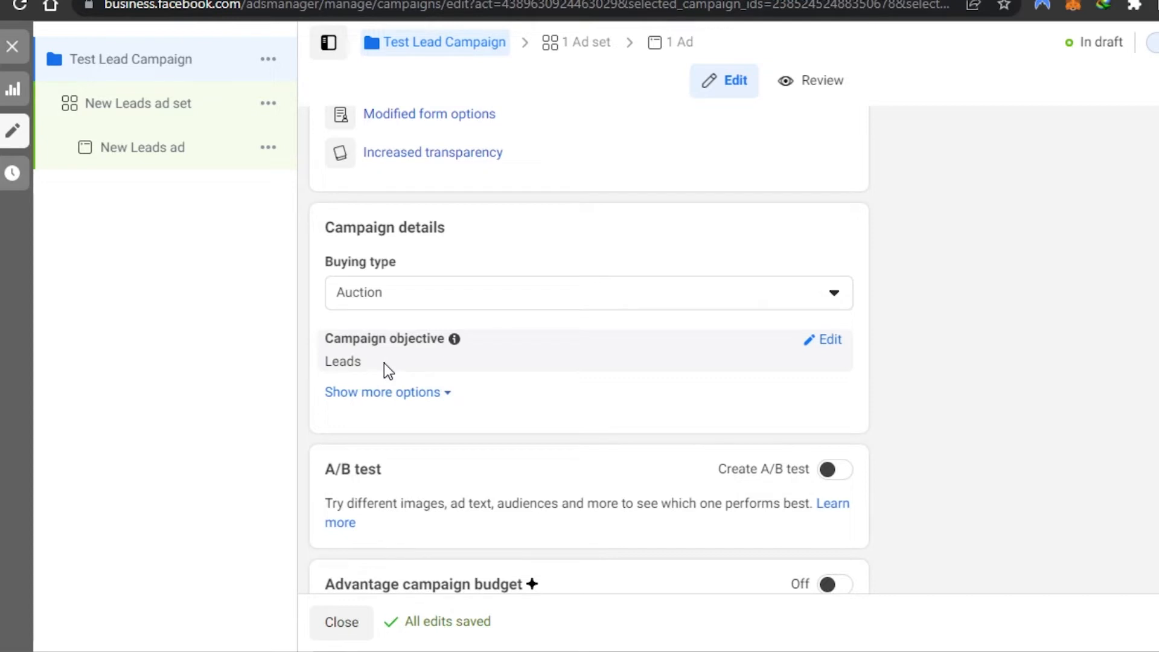
Open the campaign objective for editing and look through the available objectives, keeping Leads selected
{"action": "left_click", "coordinate": [826, 344]}
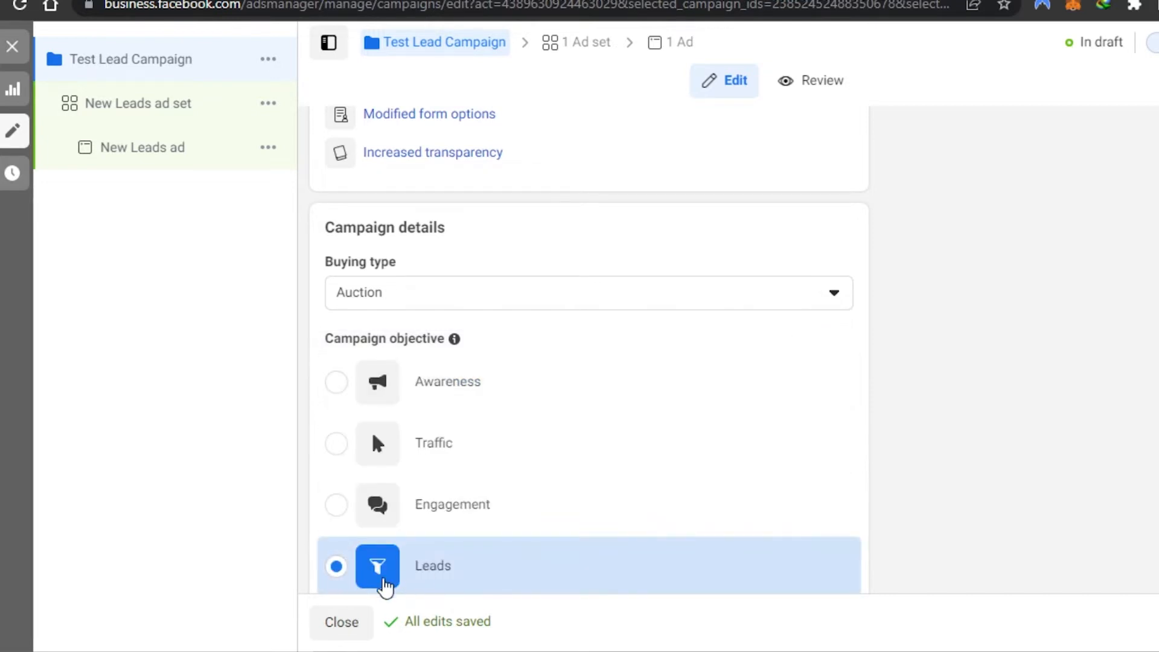
{"action": "mouse_move", "coordinate": [429, 571]}
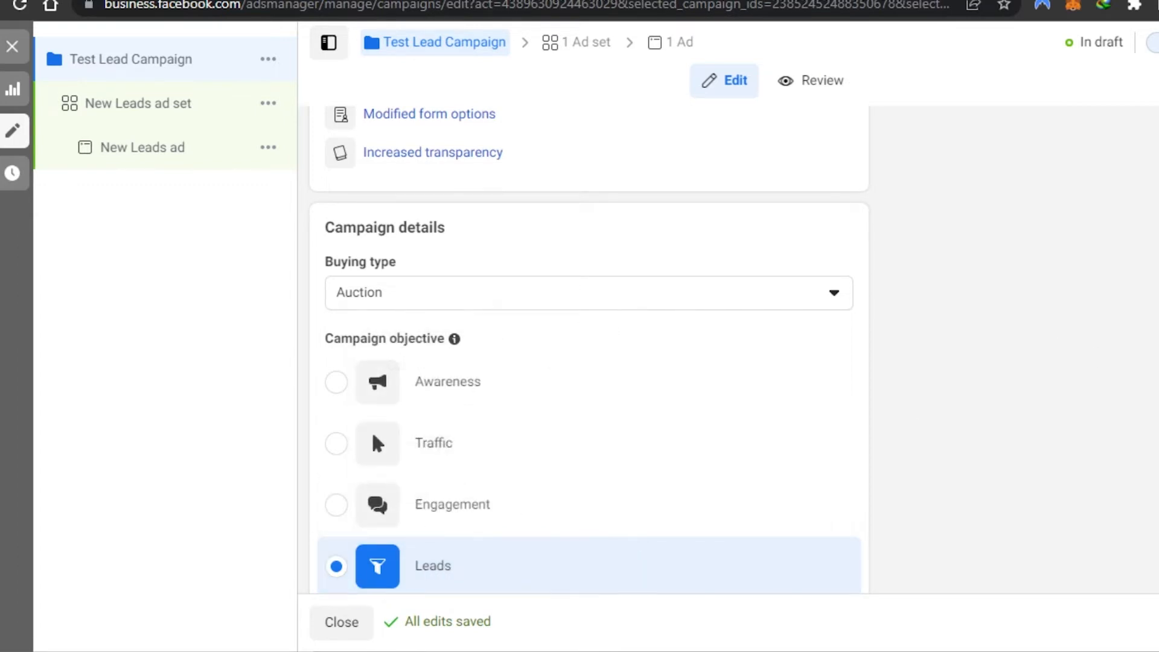
{"action": "scroll", "coordinate": [1005, 381], "scroll_direction": "down", "scroll_amount": 3}
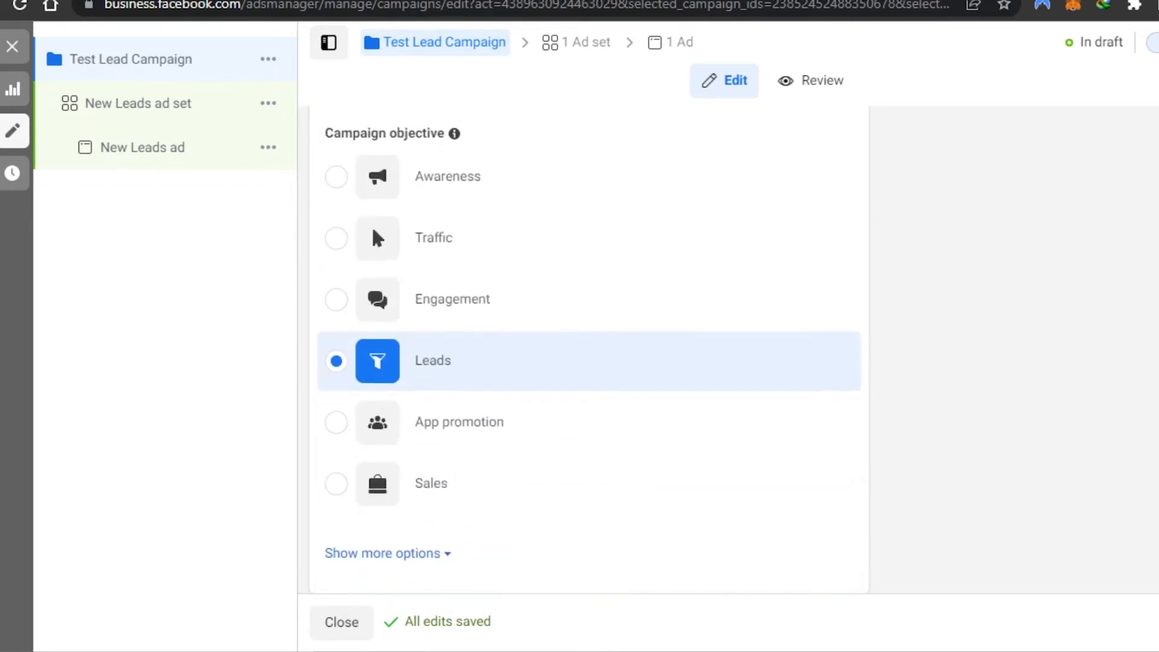
{"action": "scroll", "coordinate": [588, 356], "scroll_direction": "down", "scroll_amount": 3}
{"action": "scroll", "coordinate": [955, 409], "scroll_direction": "up", "scroll_amount": 3}
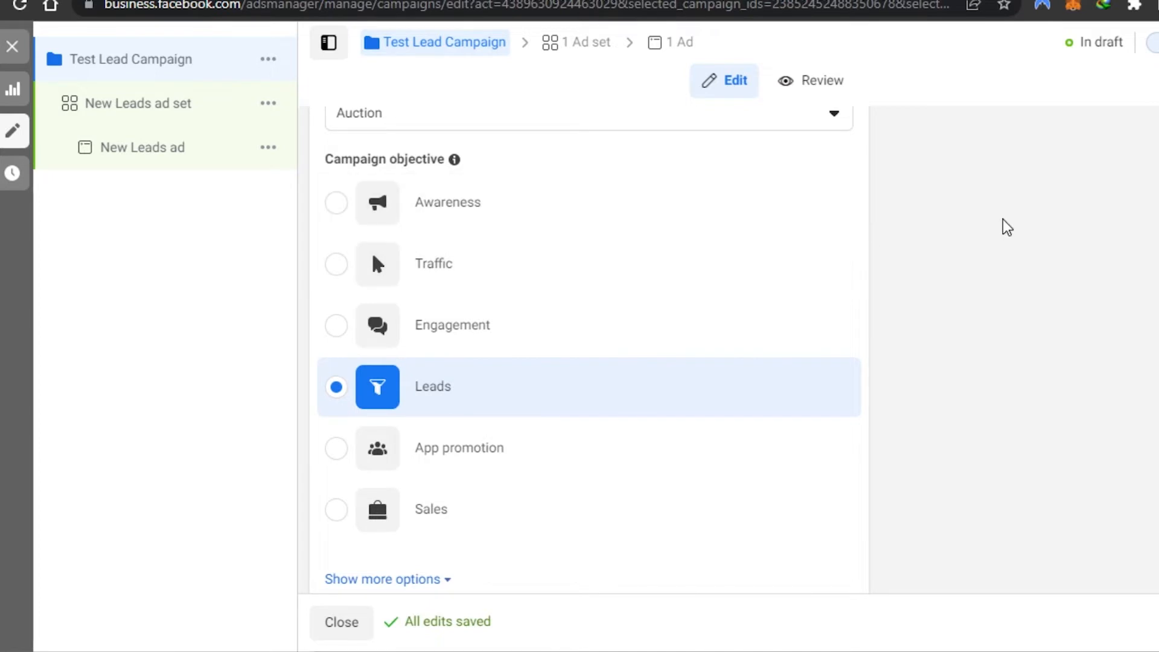
Switch the campaign's A/B test on and back off
{"action": "scroll", "coordinate": [708, 454], "scroll_direction": "down", "scroll_amount": 4}
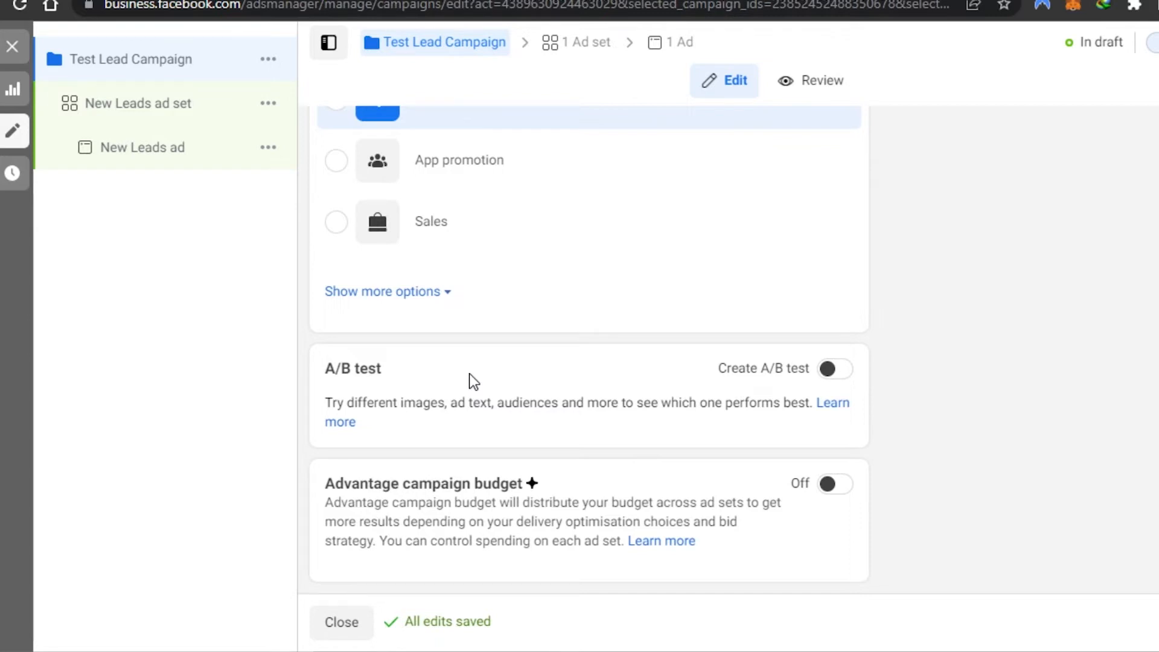
{"action": "left_click", "coordinate": [844, 381]}
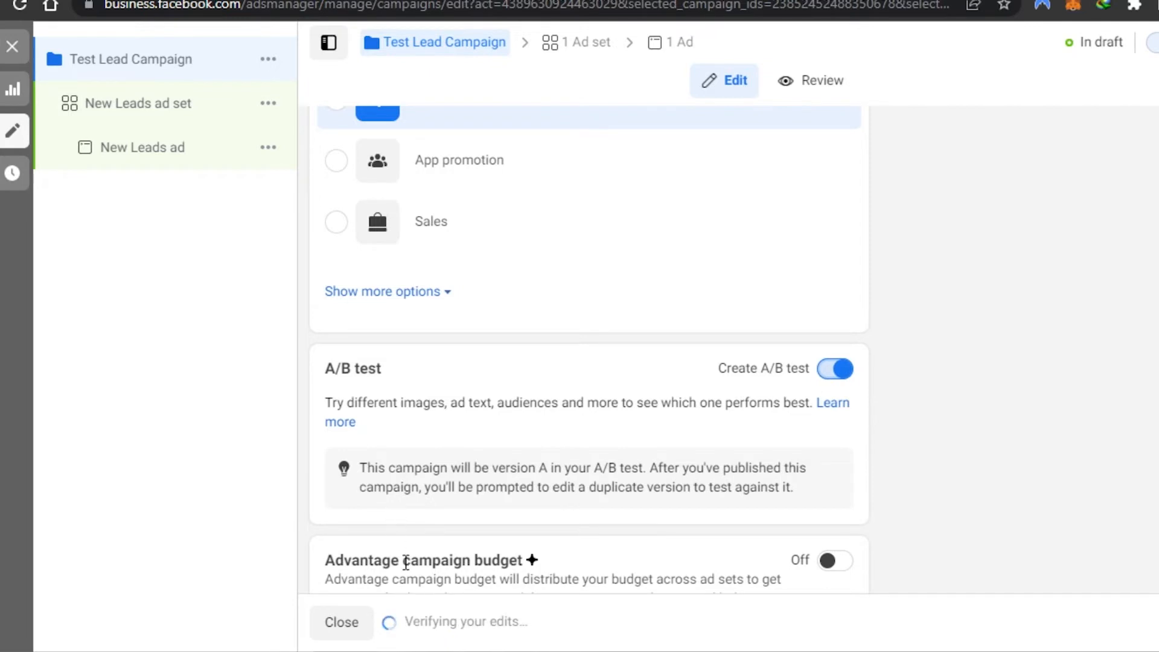
{"action": "left_click", "coordinate": [844, 382]}
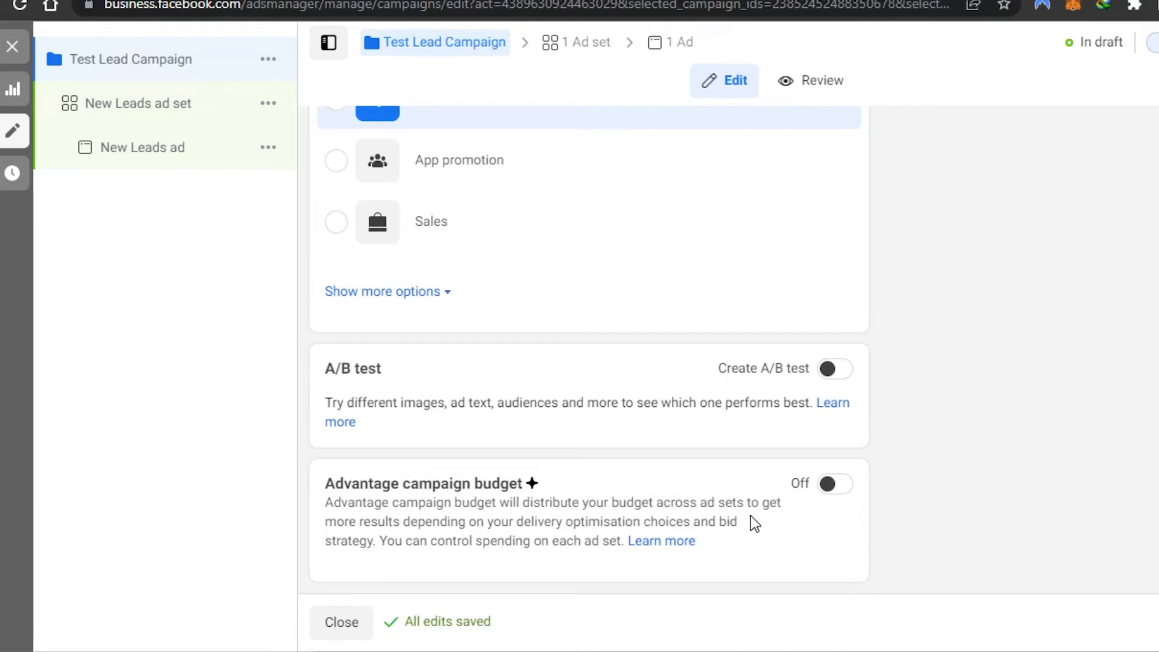
Turn on Advantage campaign budget with the Daily budget type and dismiss the notice about changed bid strategy options
{"action": "left_click", "coordinate": [839, 487]}
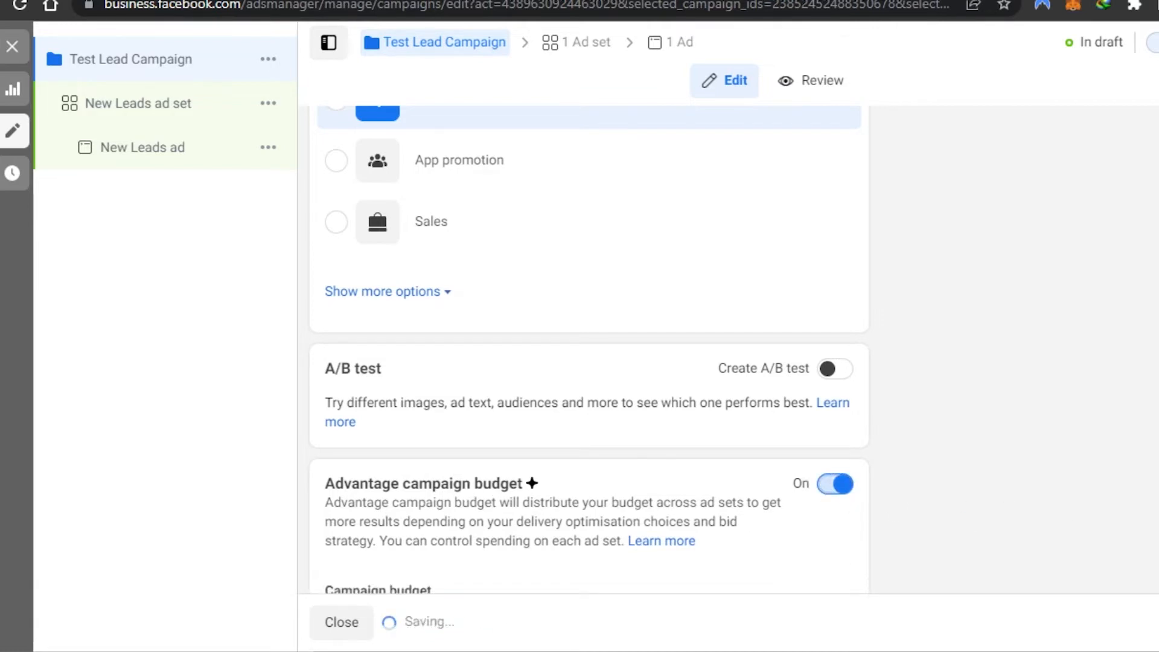
{"action": "scroll", "coordinate": [589, 351], "scroll_direction": "down", "scroll_amount": 4}
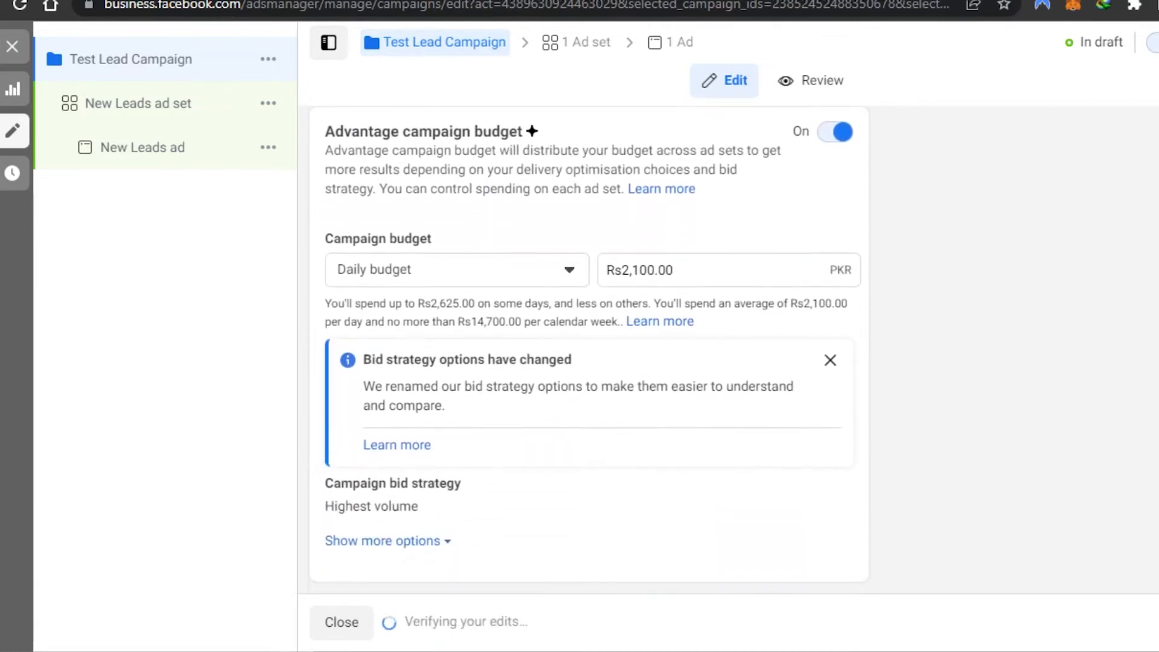
{"action": "left_click", "coordinate": [430, 280]}
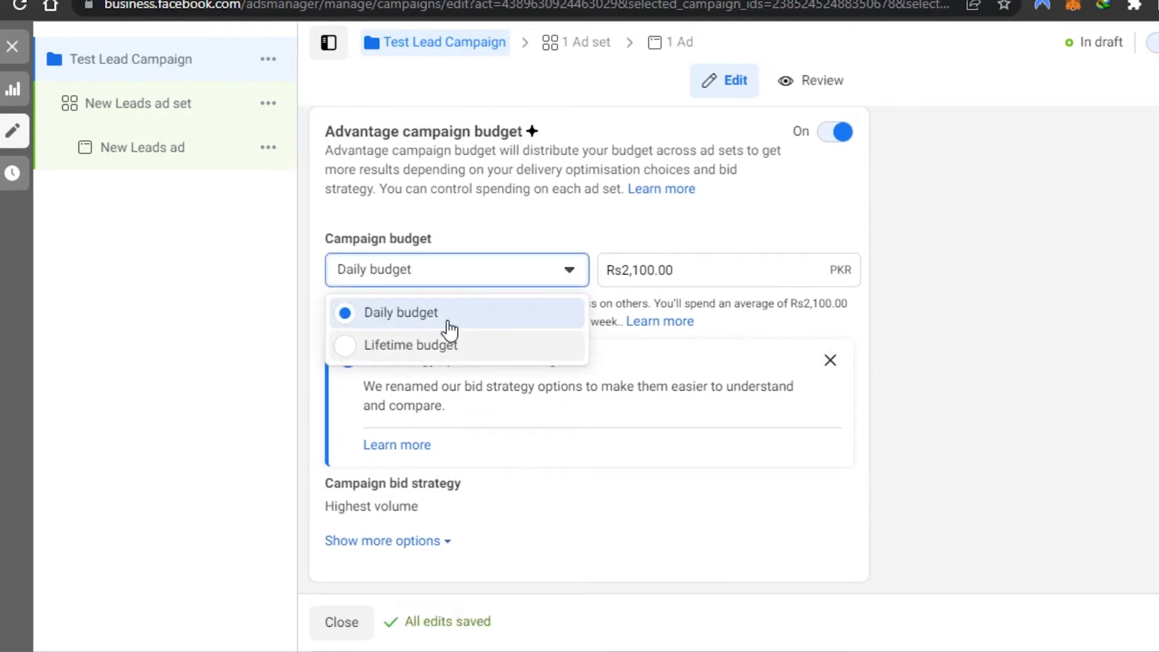
{"action": "left_click", "coordinate": [396, 322]}
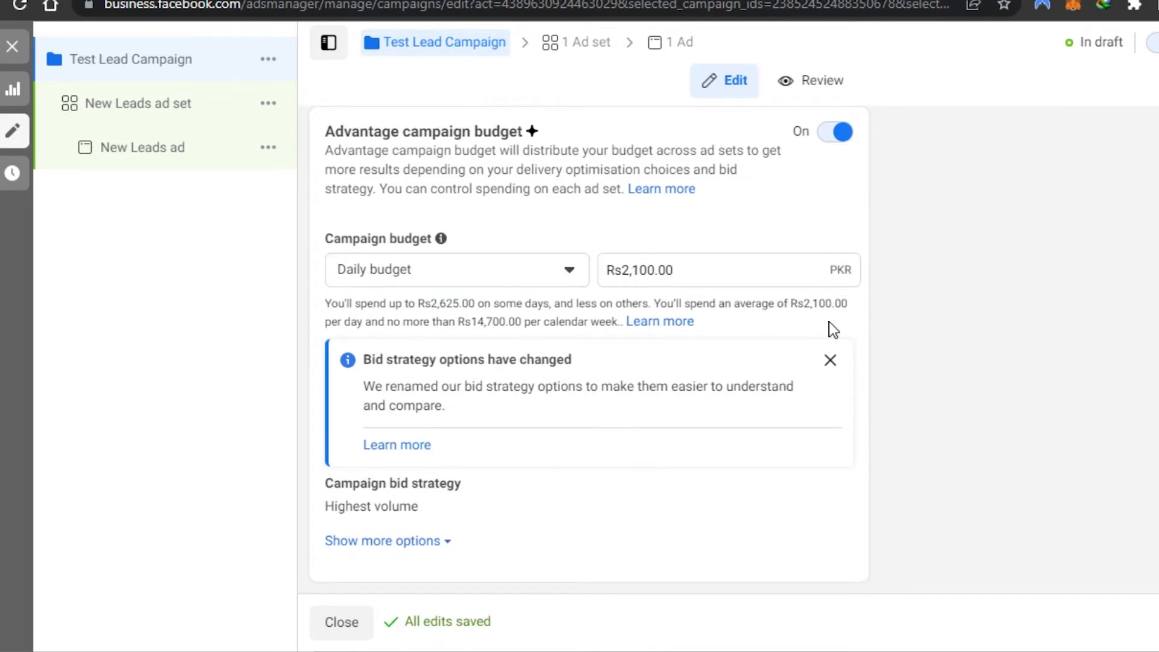
{"action": "left_click", "coordinate": [830, 360]}
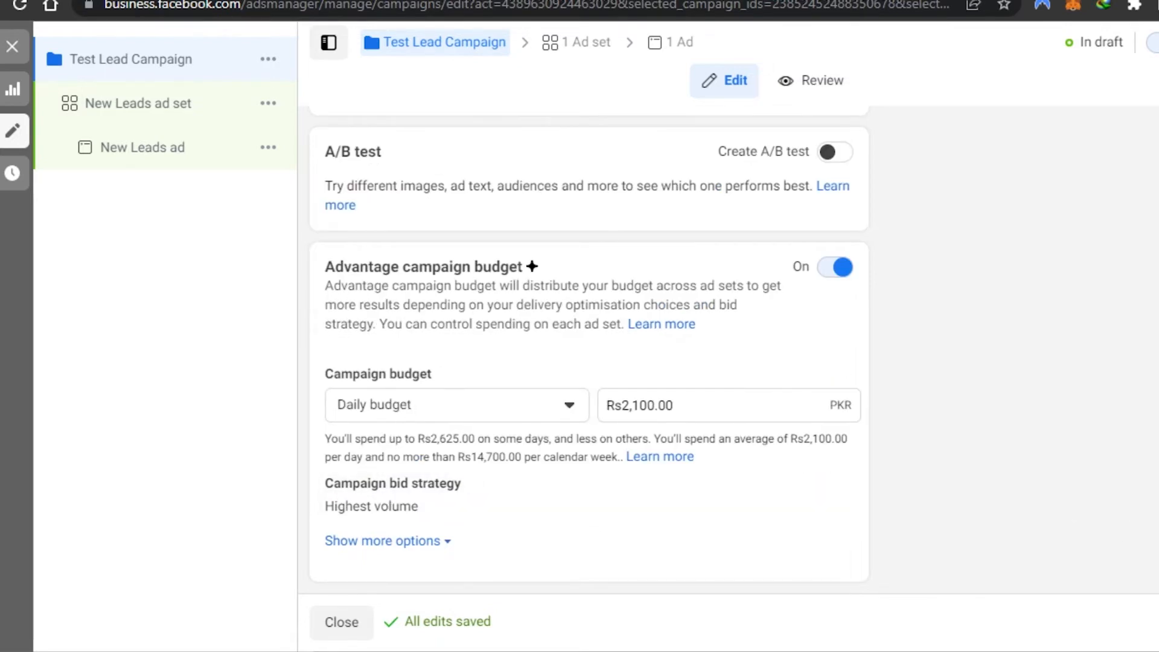
In the New Leads ad set, dismiss the conversion location recommendation and choose Website as the conversion location
{"action": "scroll", "coordinate": [590, 350], "scroll_direction": "up", "scroll_amount": 10}
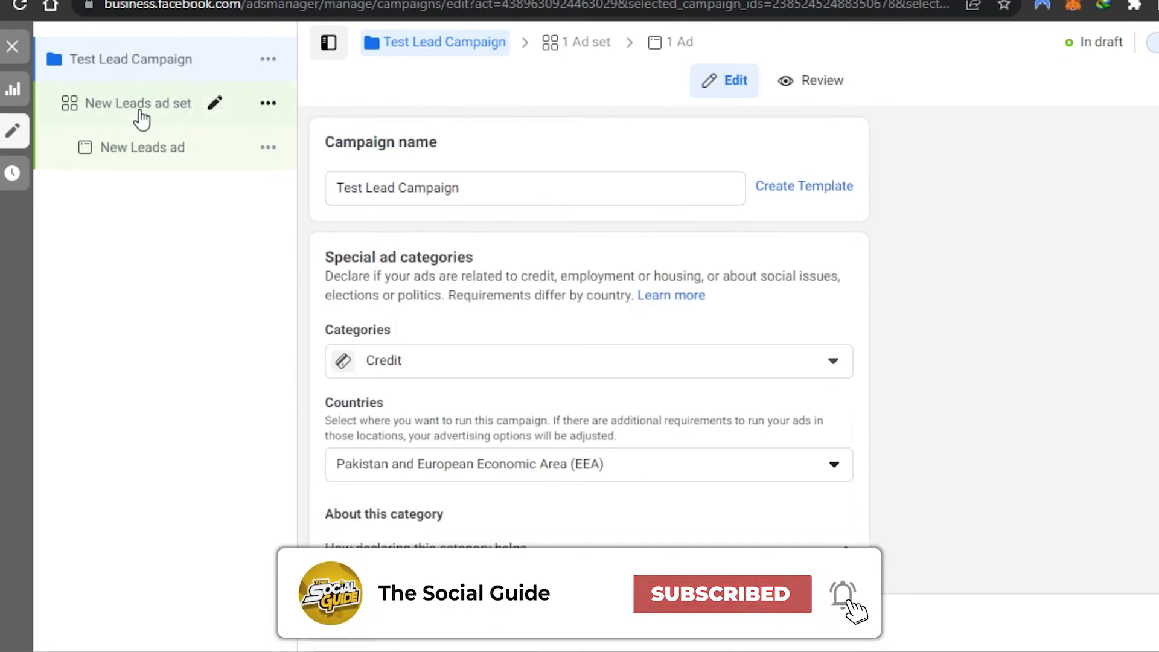
{"action": "left_click", "coordinate": [160, 115]}
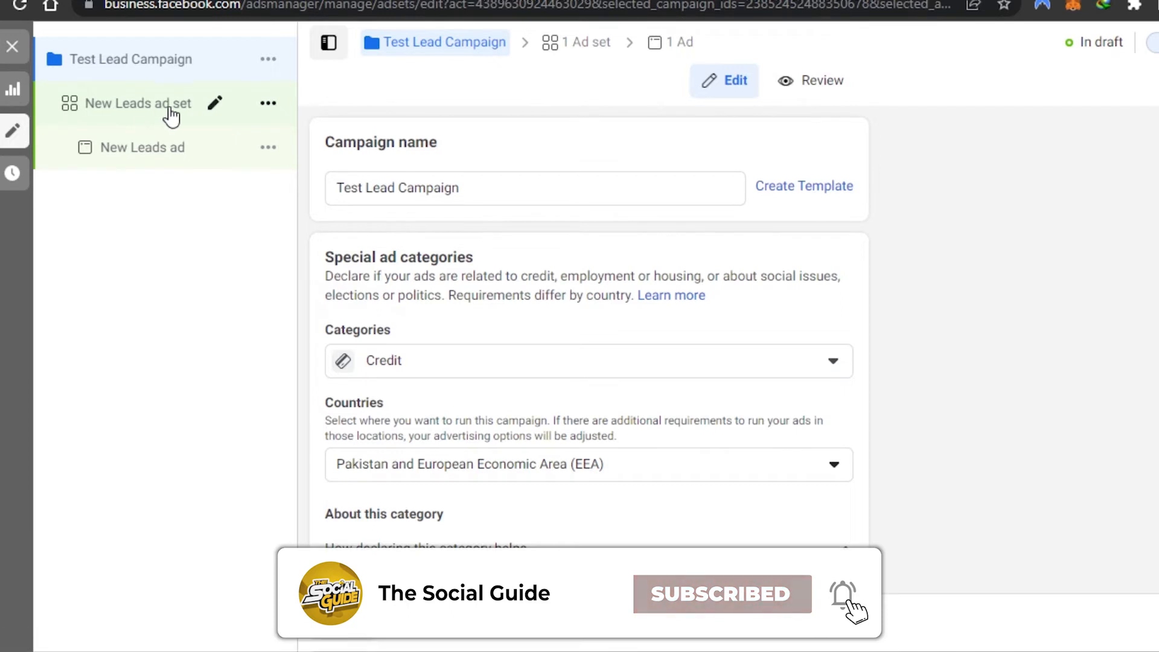
{"action": "left_click", "coordinate": [199, 120]}
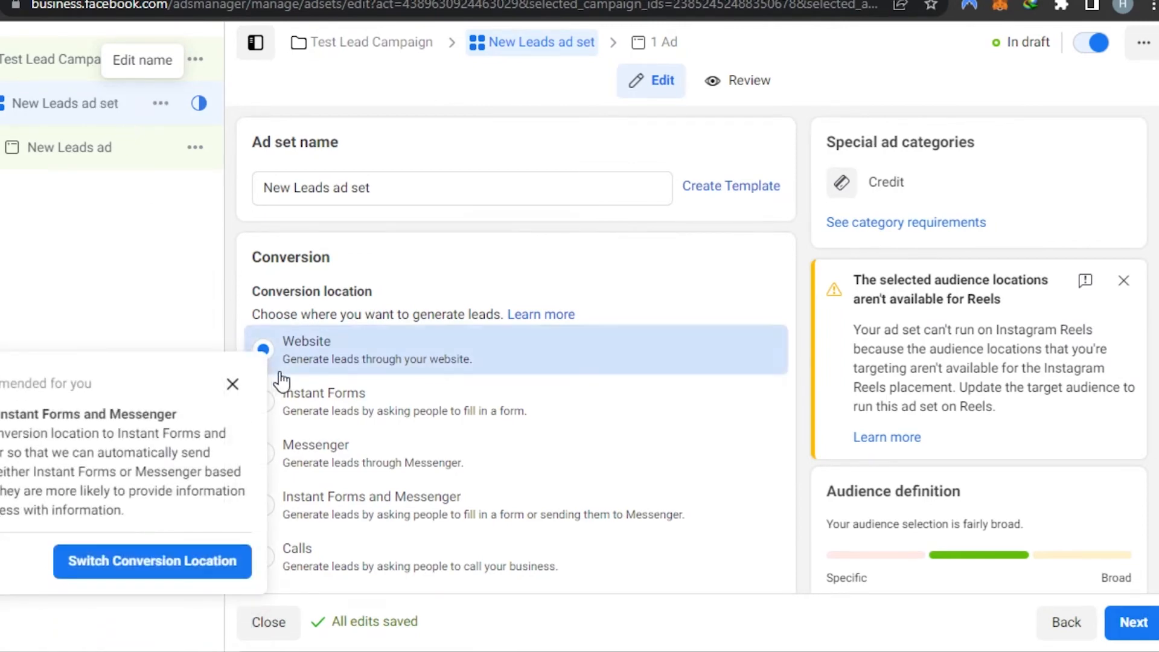
{"action": "left_click", "coordinate": [233, 384]}
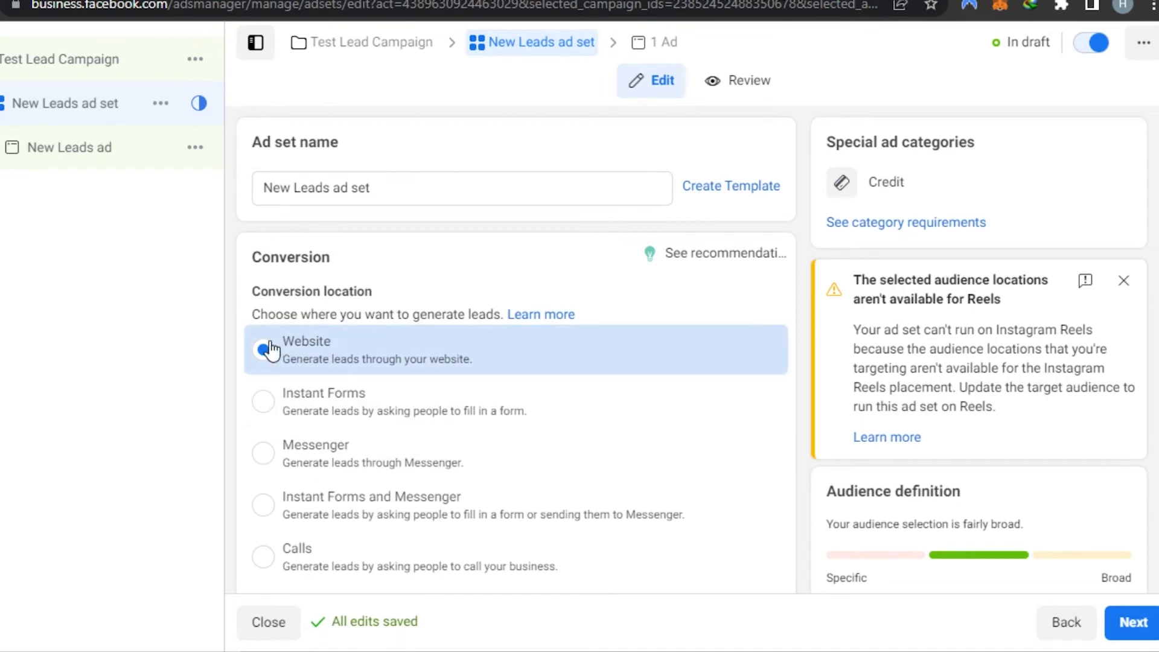
{"action": "left_click", "coordinate": [268, 408]}
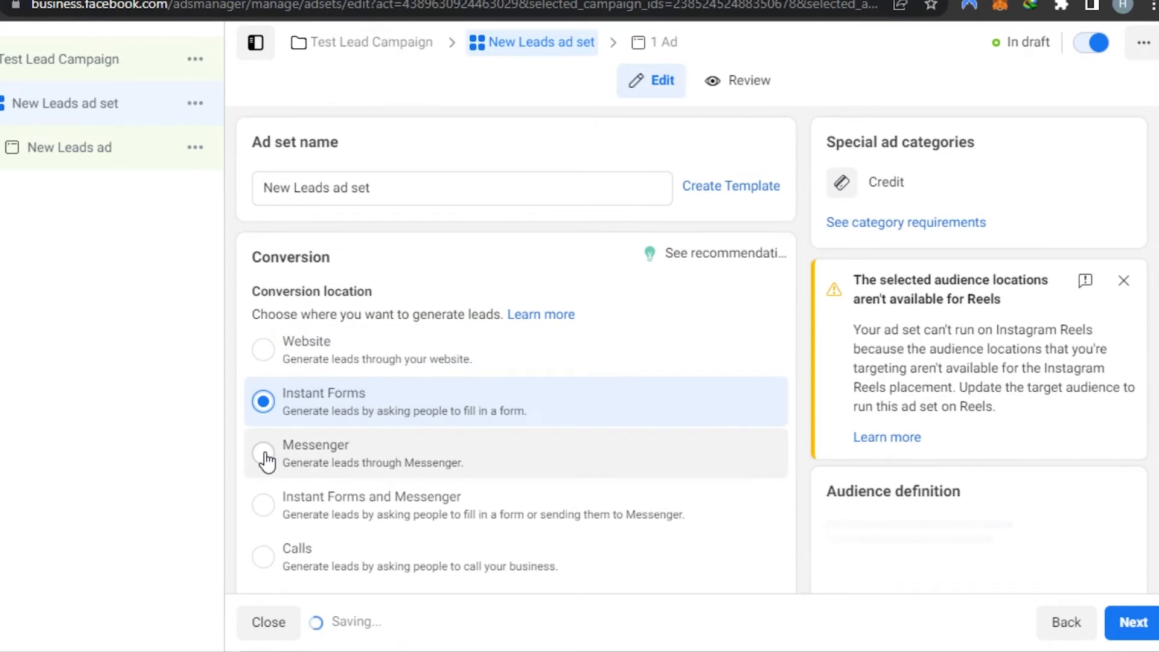
{"action": "left_click", "coordinate": [265, 357]}
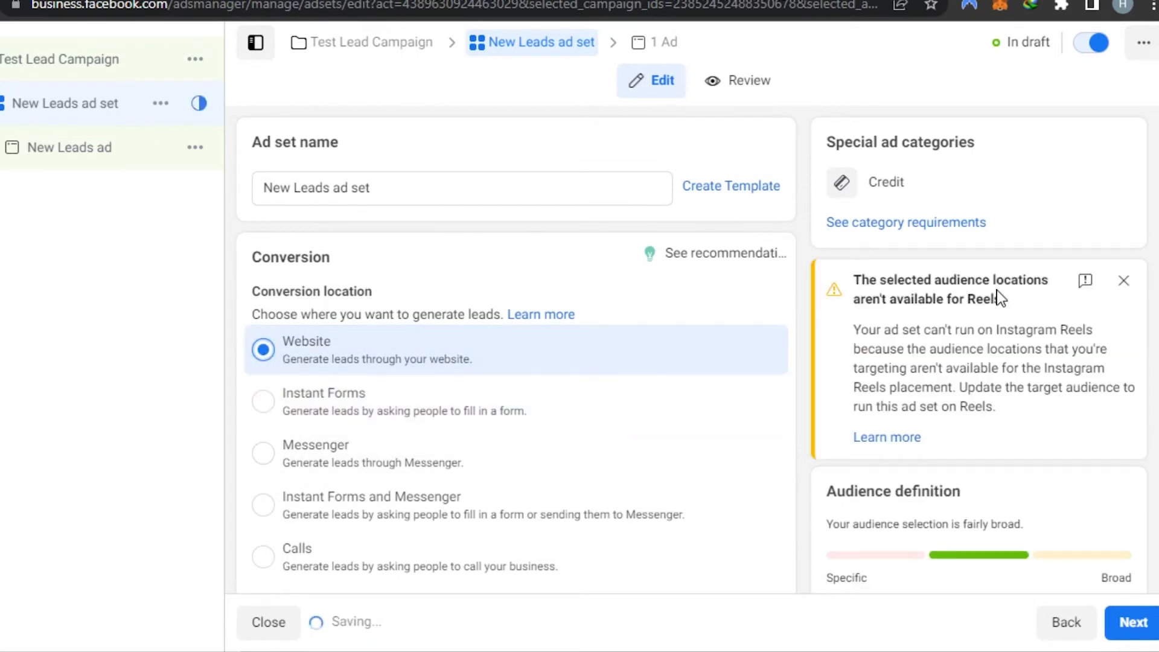
Look through the ad set's conversion event, schedule and audience settings, and check the minimum and maximum age choices
{"action": "scroll", "coordinate": [516, 350], "scroll_direction": "down", "scroll_amount": 7}
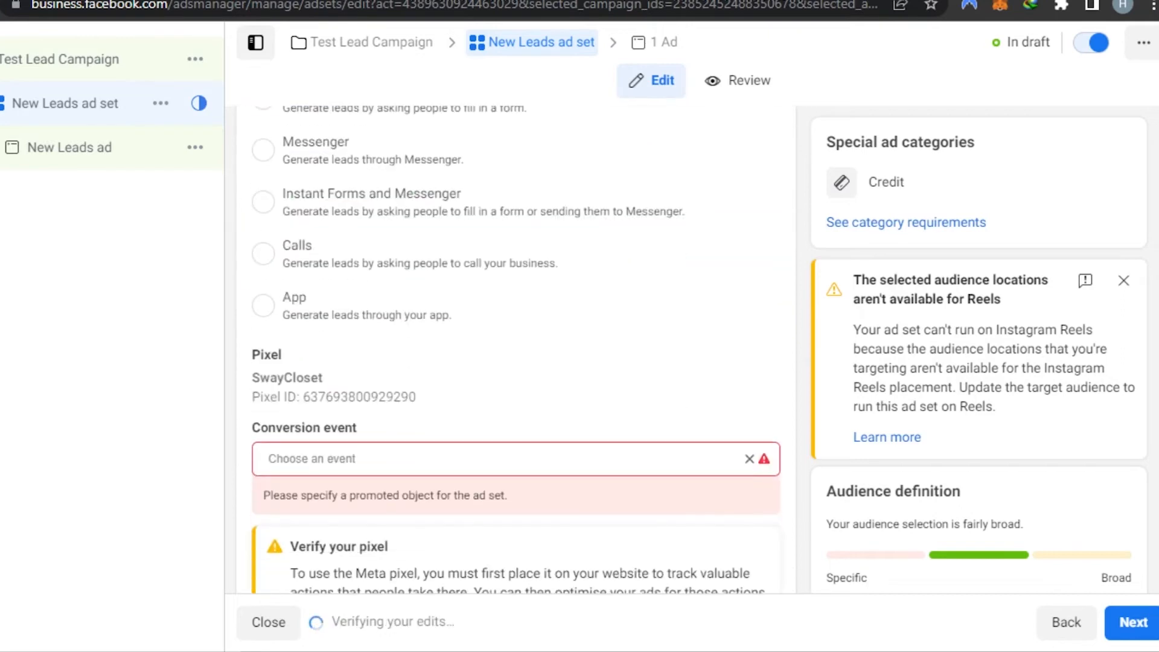
{"action": "scroll", "coordinate": [516, 351], "scroll_direction": "down", "scroll_amount": 10}
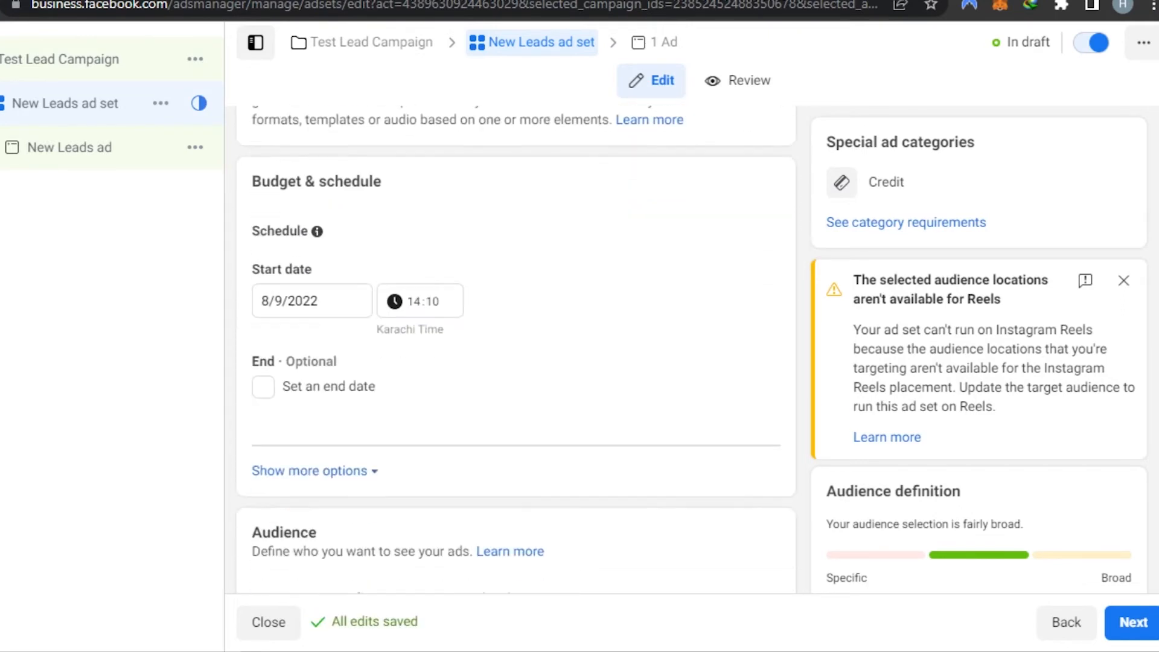
{"action": "scroll", "coordinate": [516, 351], "scroll_direction": "down", "scroll_amount": 4}
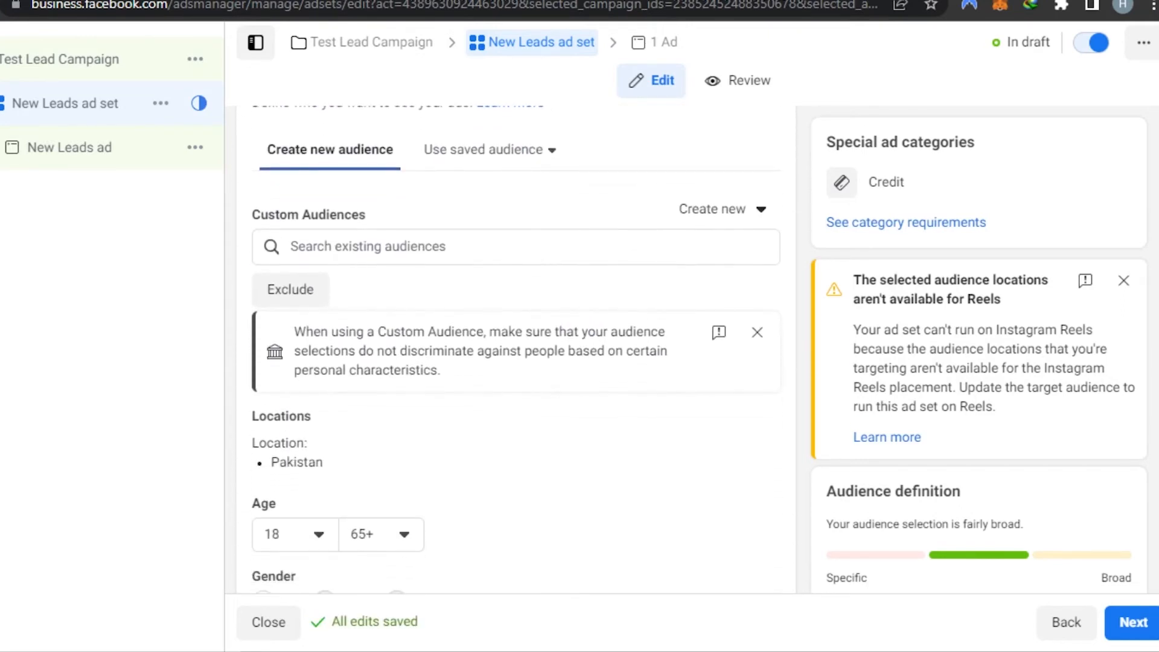
{"action": "scroll", "coordinate": [516, 350], "scroll_direction": "up", "scroll_amount": 2}
{"action": "scroll", "coordinate": [516, 350], "scroll_direction": "down", "scroll_amount": 6}
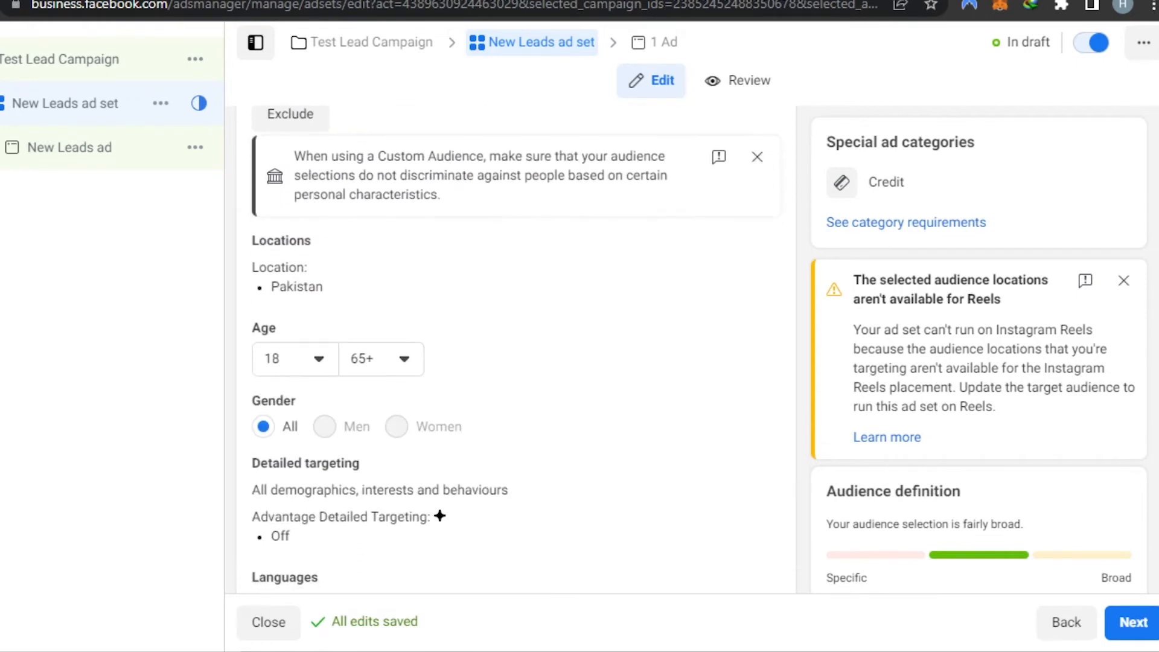
{"action": "left_click", "coordinate": [284, 220]}
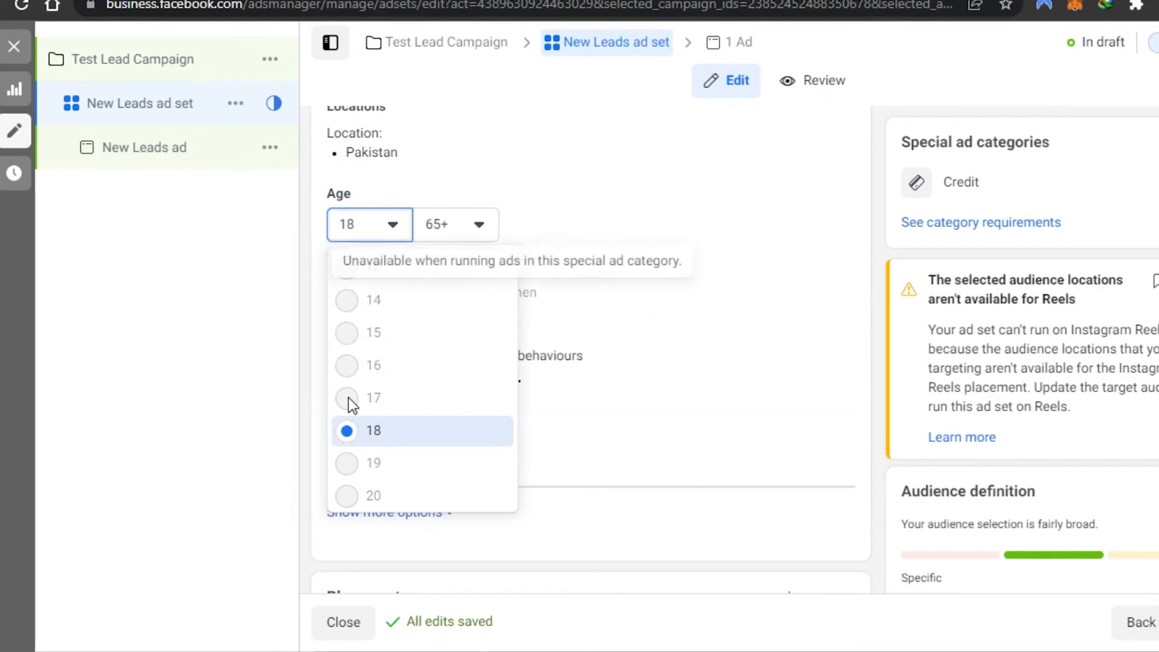
{"action": "left_click", "coordinate": [469, 224]}
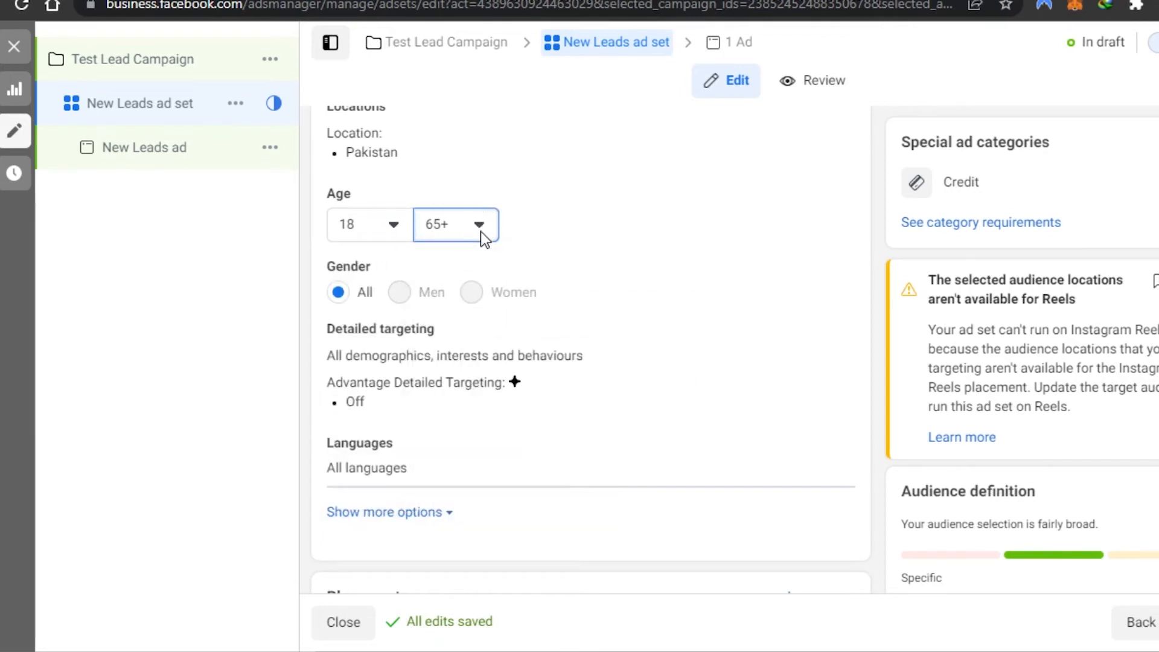
{"action": "left_click", "coordinate": [481, 231]}
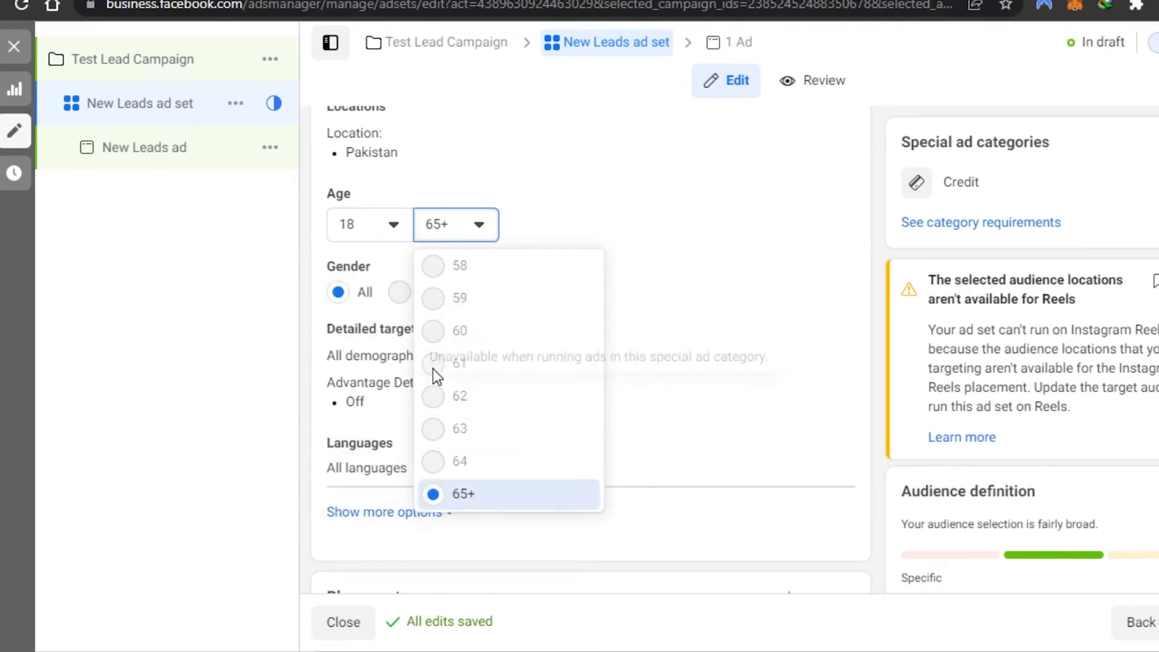
{"action": "left_click", "coordinate": [468, 231]}
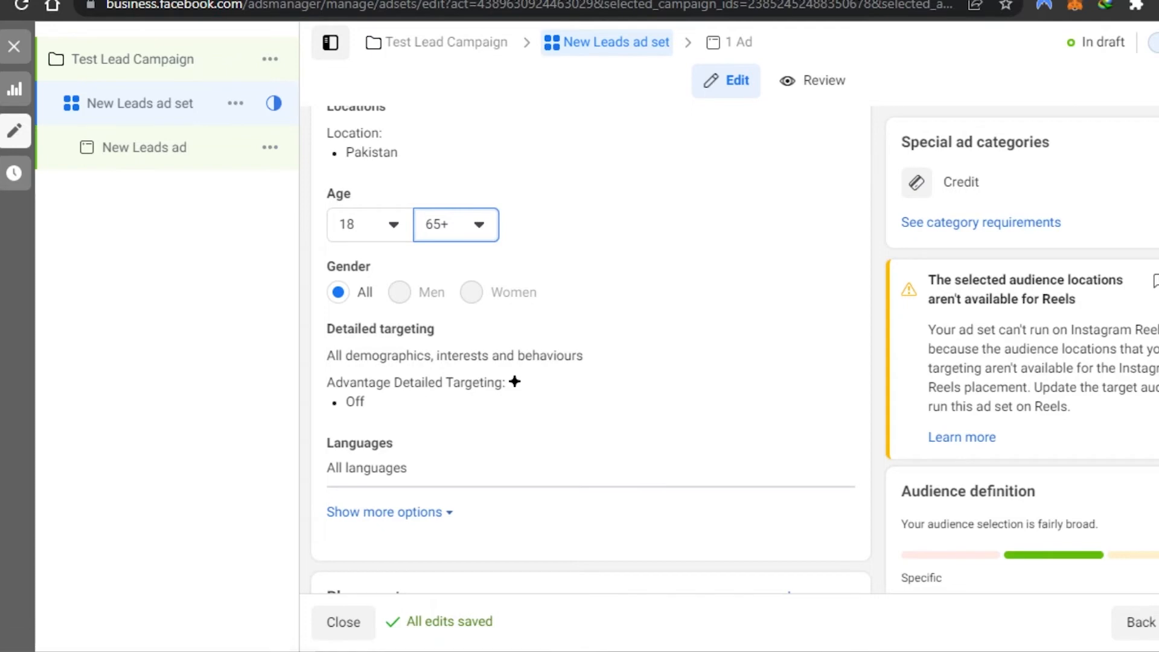
Look over the ad set's audience and placement sections, and return to Test Lead Campaign to check its settings
{"action": "scroll", "coordinate": [591, 350], "scroll_direction": "up", "scroll_amount": 7}
{"action": "scroll", "coordinate": [591, 350], "scroll_direction": "down", "scroll_amount": 15}
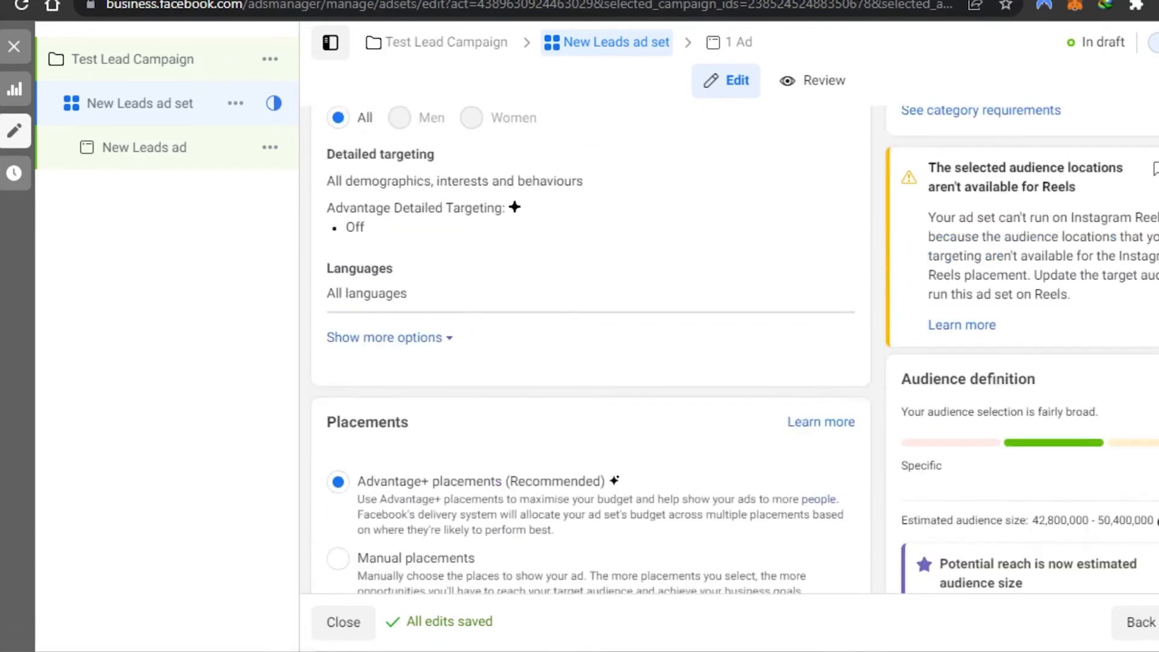
{"action": "scroll", "coordinate": [601, 115], "scroll_direction": "up", "scroll_amount": 14}
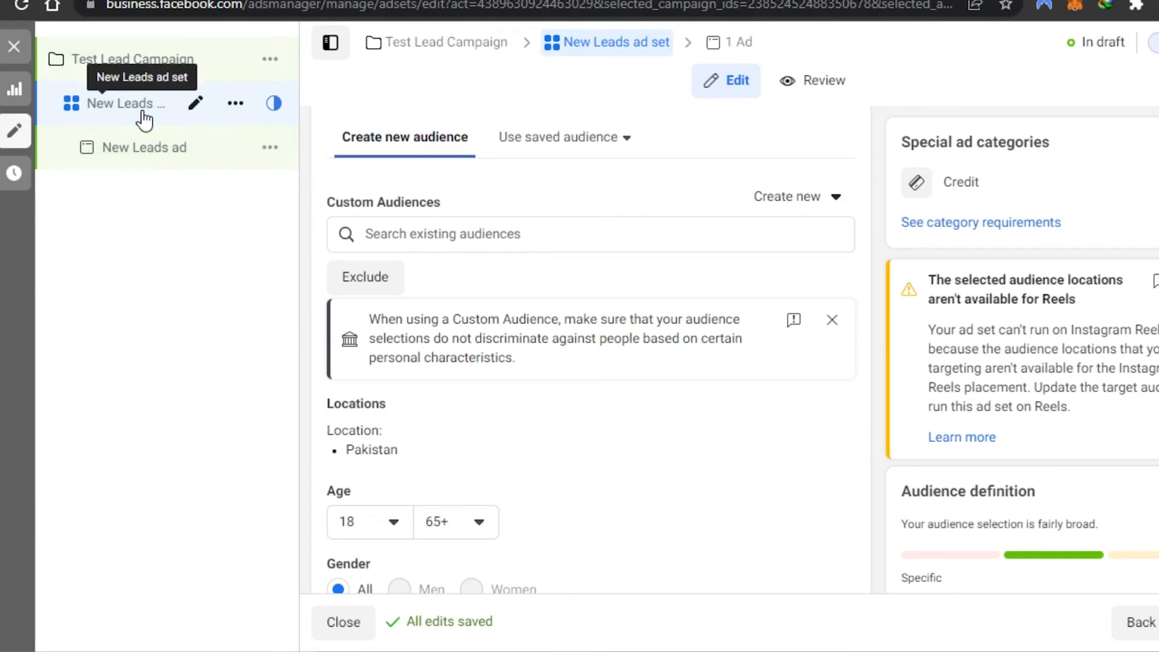
{"action": "left_click", "coordinate": [148, 48]}
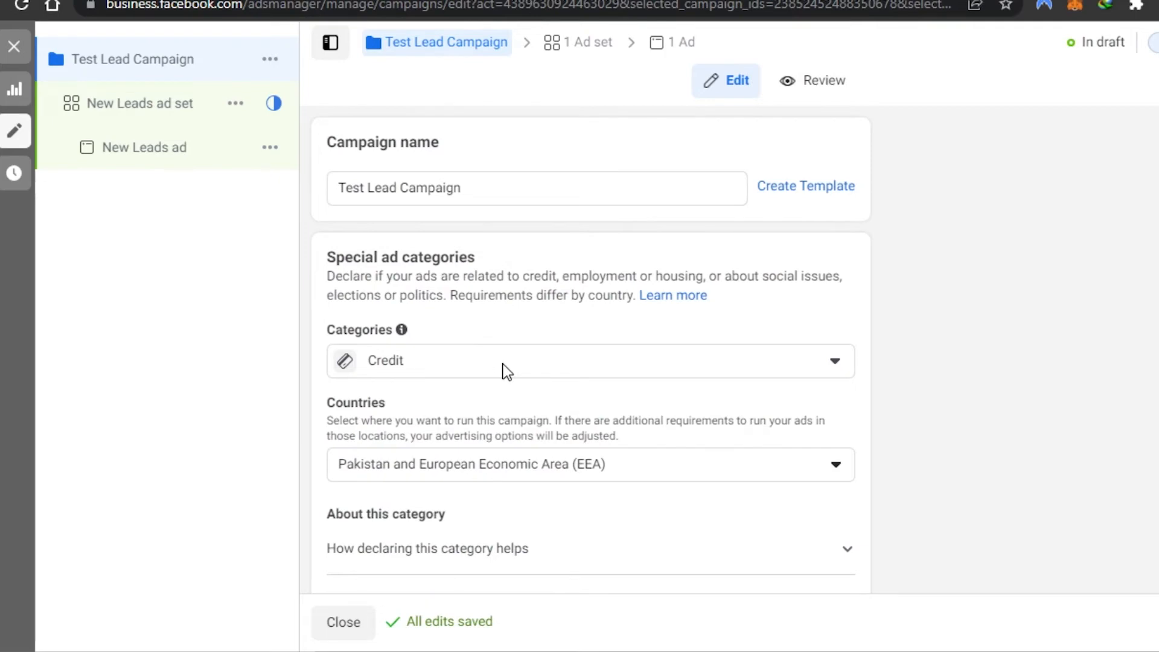
{"action": "scroll", "coordinate": [507, 372], "scroll_direction": "down", "scroll_amount": 15}
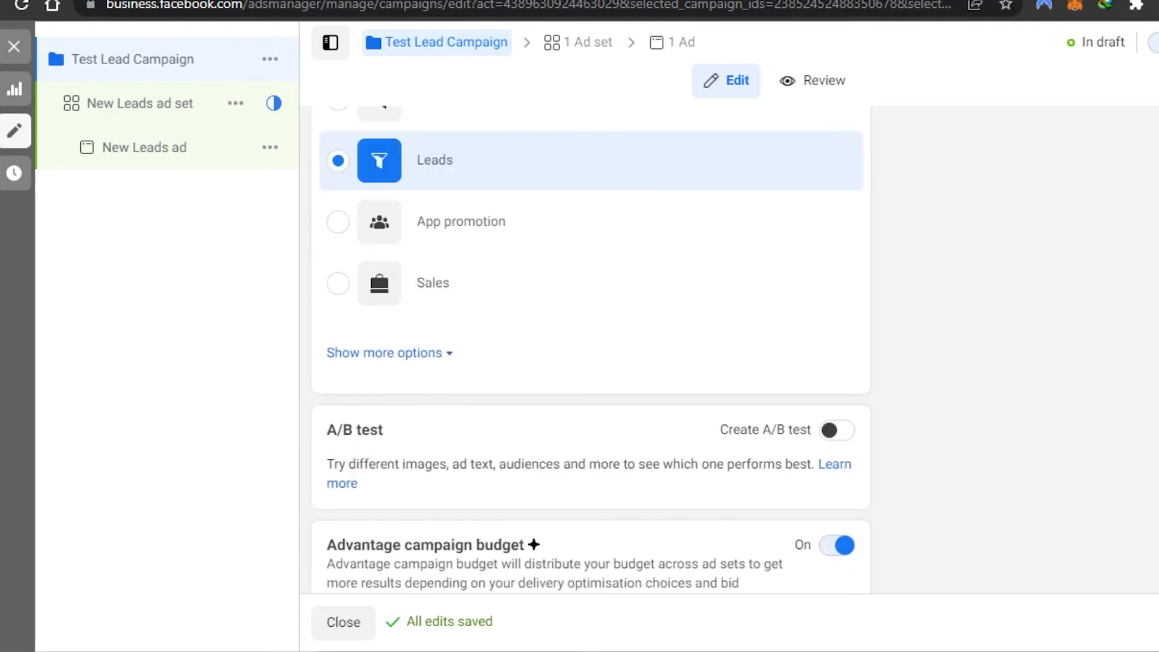
{"action": "scroll", "coordinate": [372, 571], "scroll_direction": "up", "scroll_amount": 15}
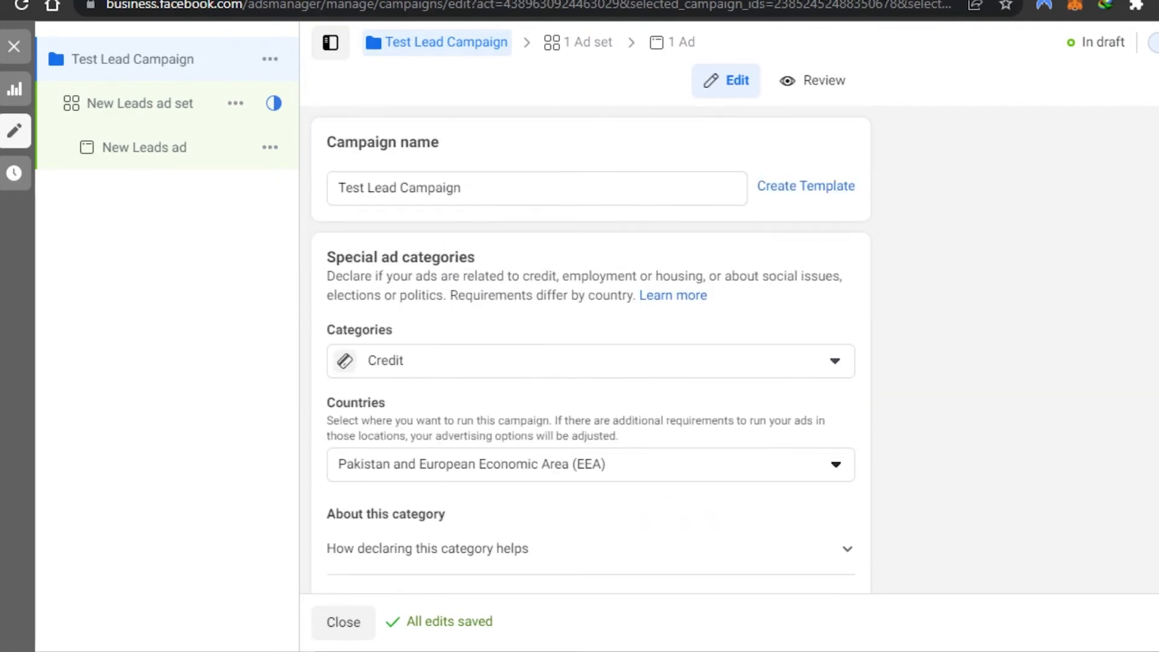
Open the review of Test Lead Campaign and read through its summary
{"action": "left_click", "coordinate": [824, 80]}
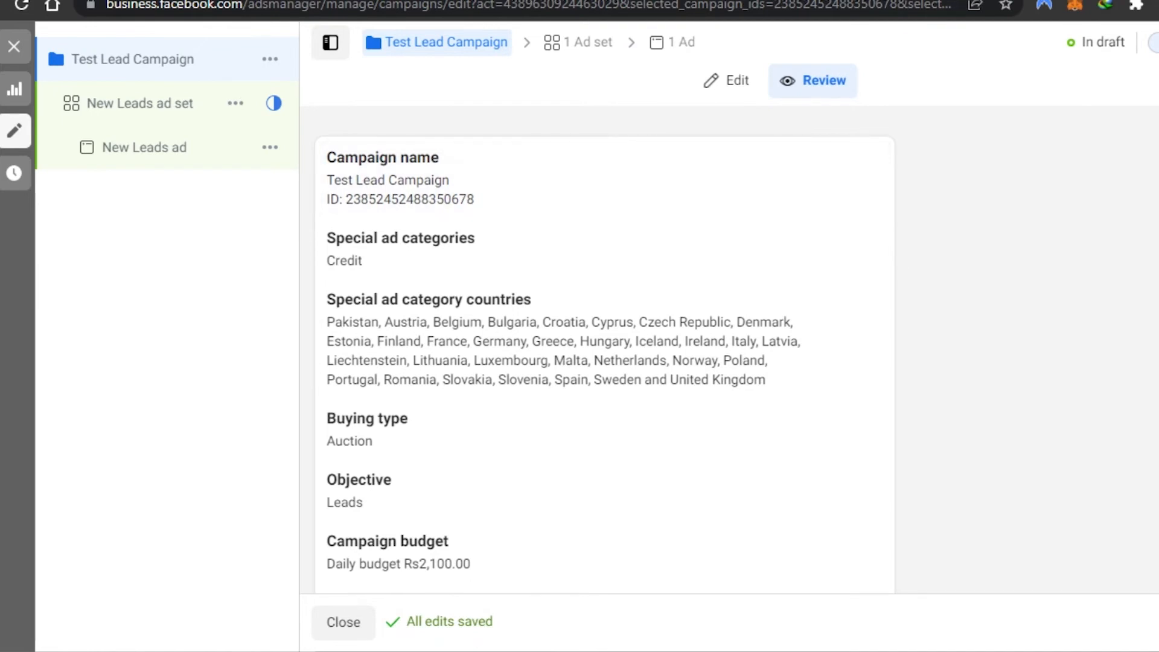
{"action": "scroll", "coordinate": [604, 350], "scroll_direction": "down", "scroll_amount": 2}
{"action": "scroll", "coordinate": [729, 235], "scroll_direction": "up", "scroll_amount": 2}
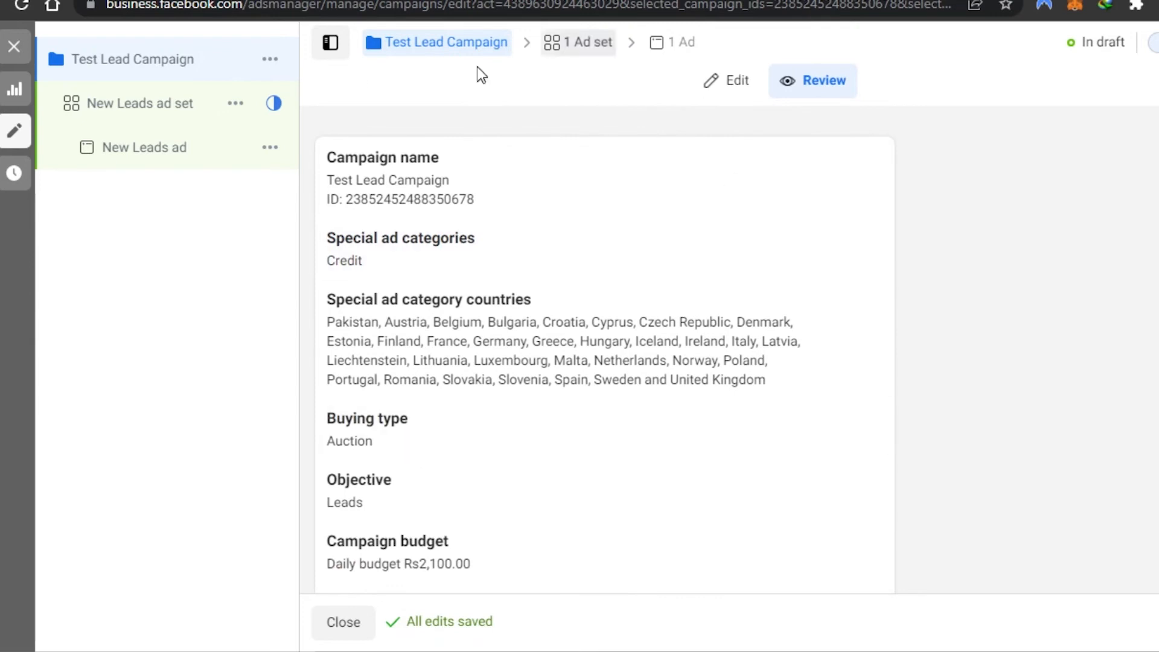
Return to editing the New Leads ad set and examine its placements and optimisation and delivery settings
{"action": "left_click", "coordinate": [729, 85]}
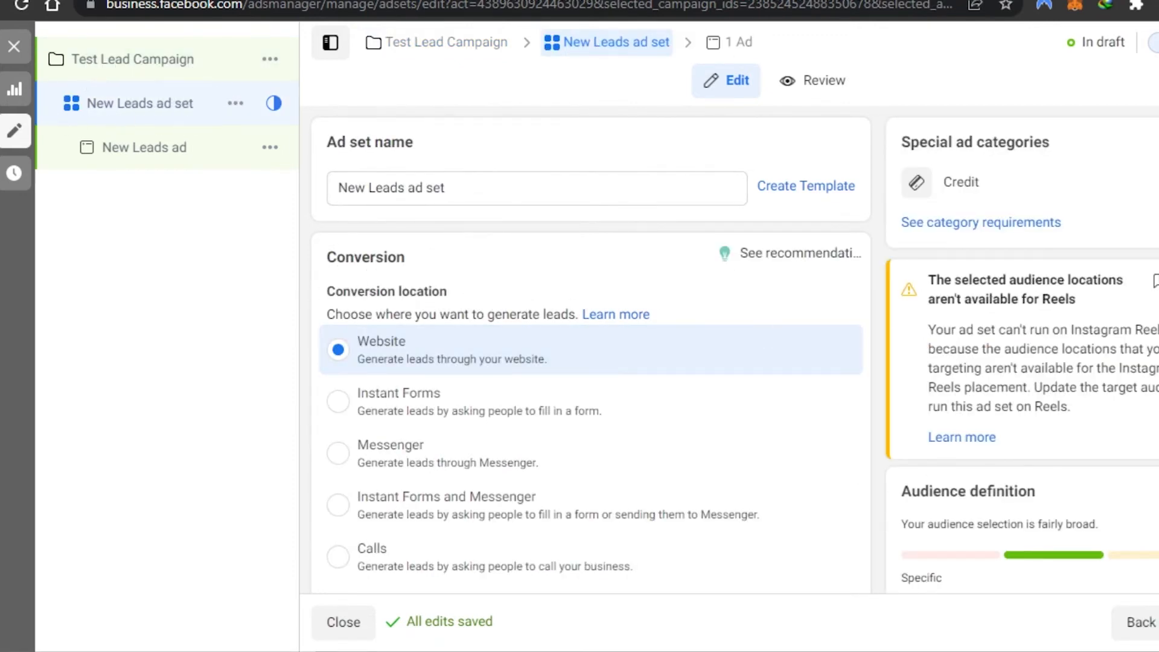
{"action": "scroll", "coordinate": [590, 350], "scroll_direction": "down", "scroll_amount": 10}
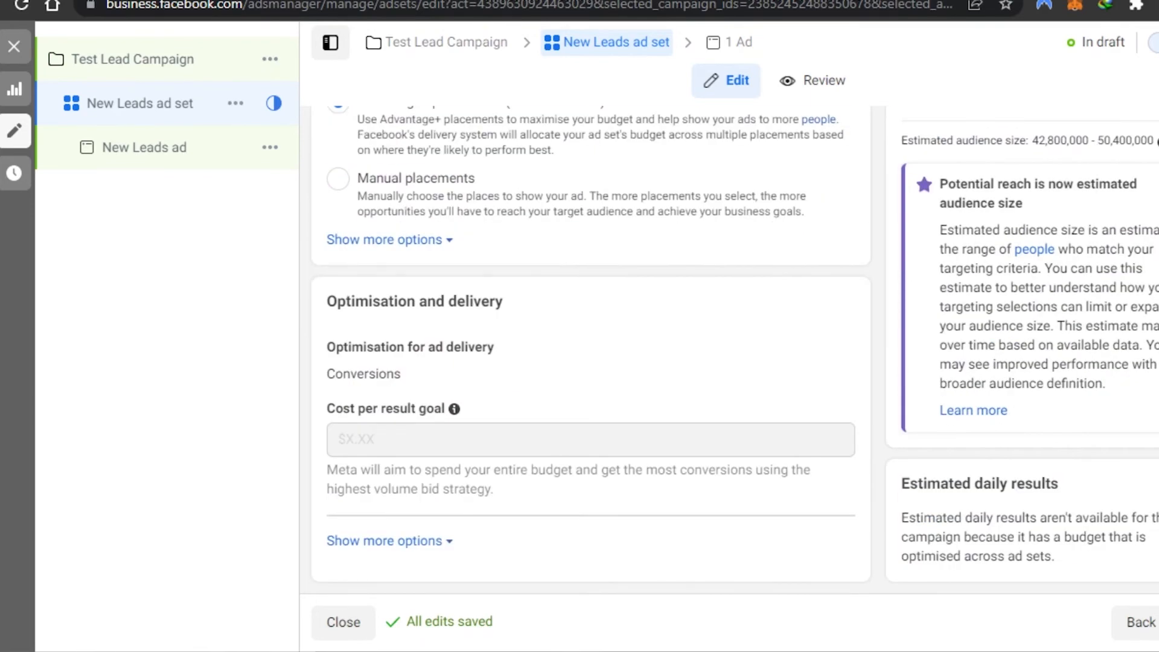
Open the New Leads ad and select Accessories as its Facebook Page
{"action": "left_click", "coordinate": [145, 147]}
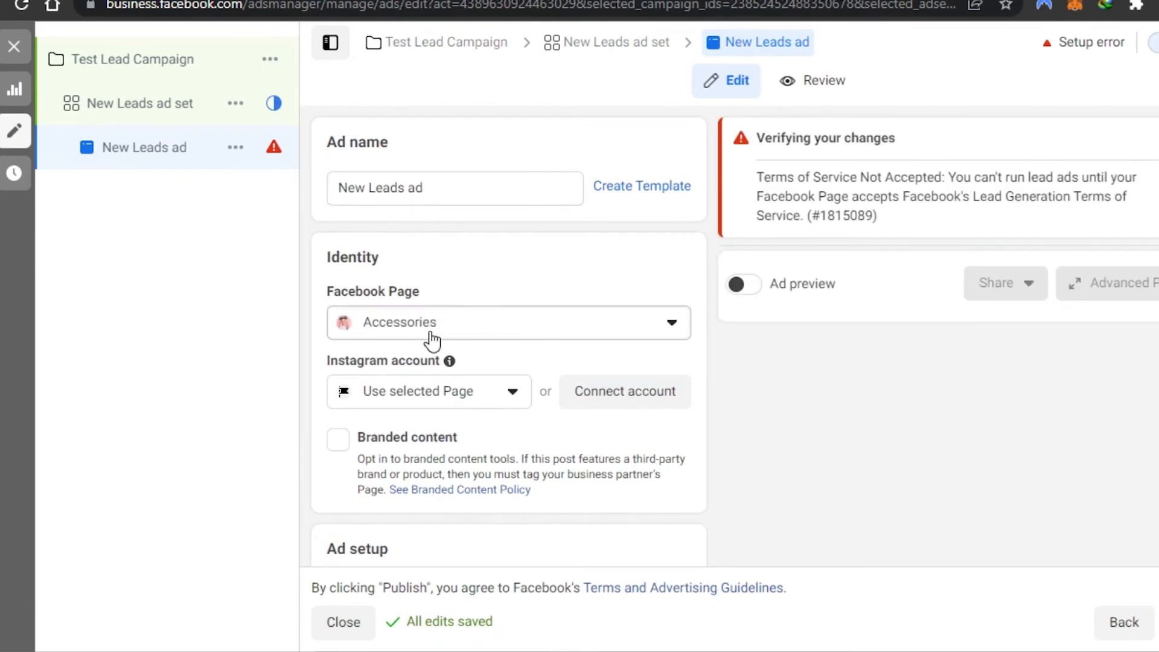
{"action": "left_click", "coordinate": [432, 339]}
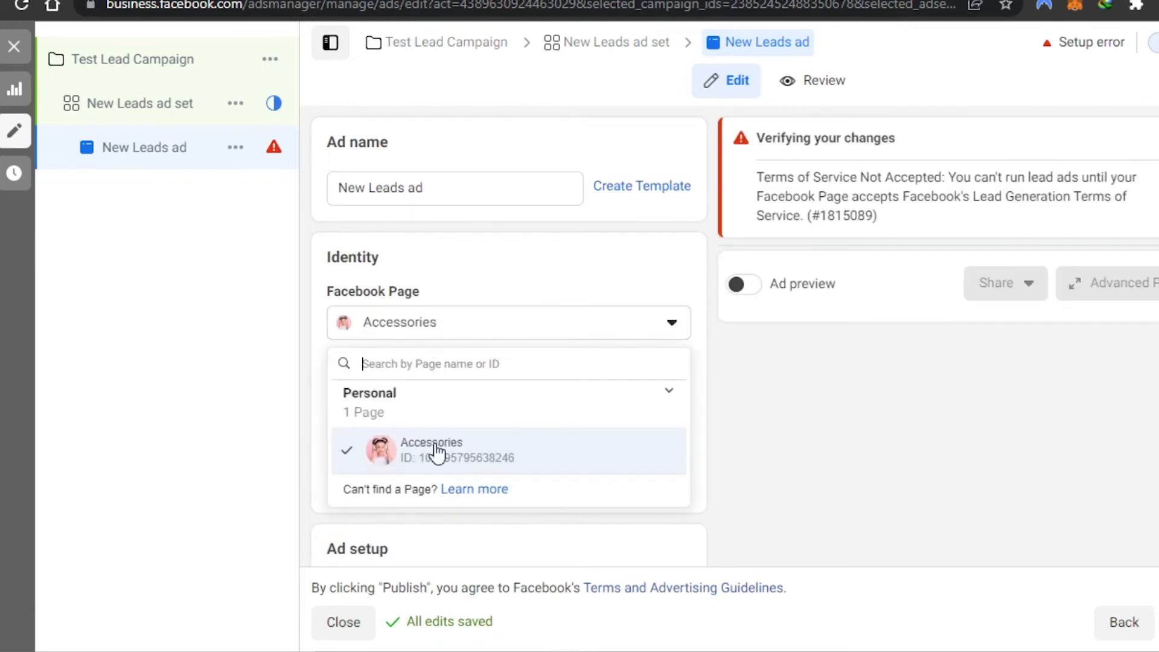
{"action": "left_click", "coordinate": [467, 452]}
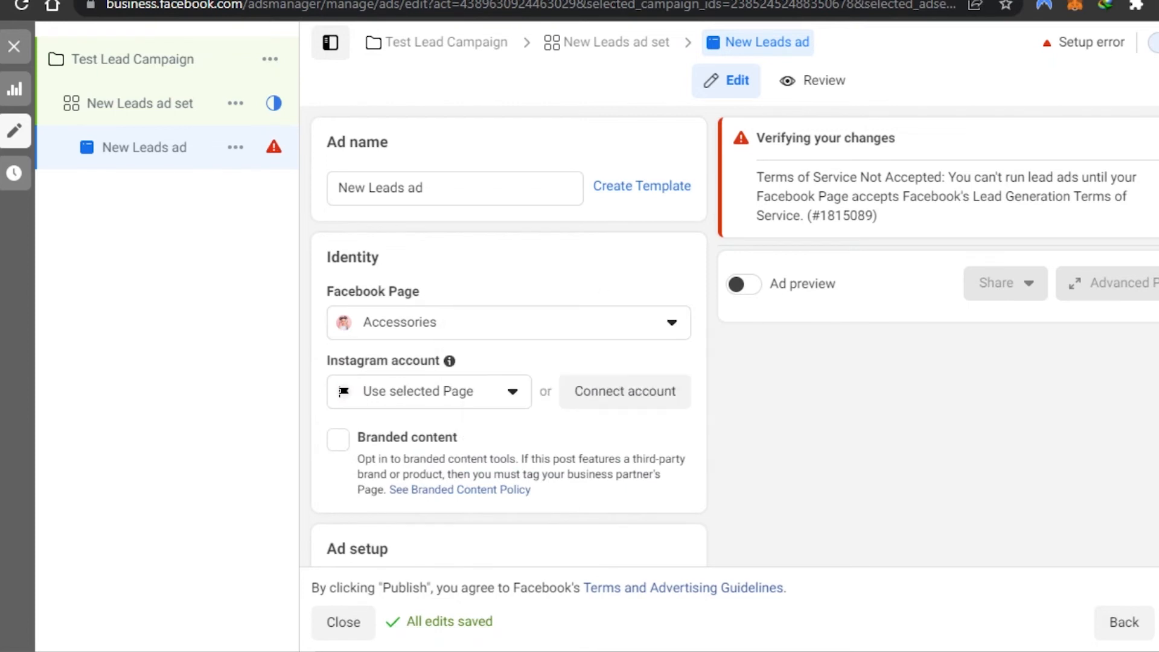
Look through the ad's creative source and format options, and check how media is added to the ad creative
{"action": "scroll", "coordinate": [601, 294], "scroll_direction": "down", "scroll_amount": 3}
{"action": "scroll", "coordinate": [509, 335], "scroll_direction": "down", "scroll_amount": 5}
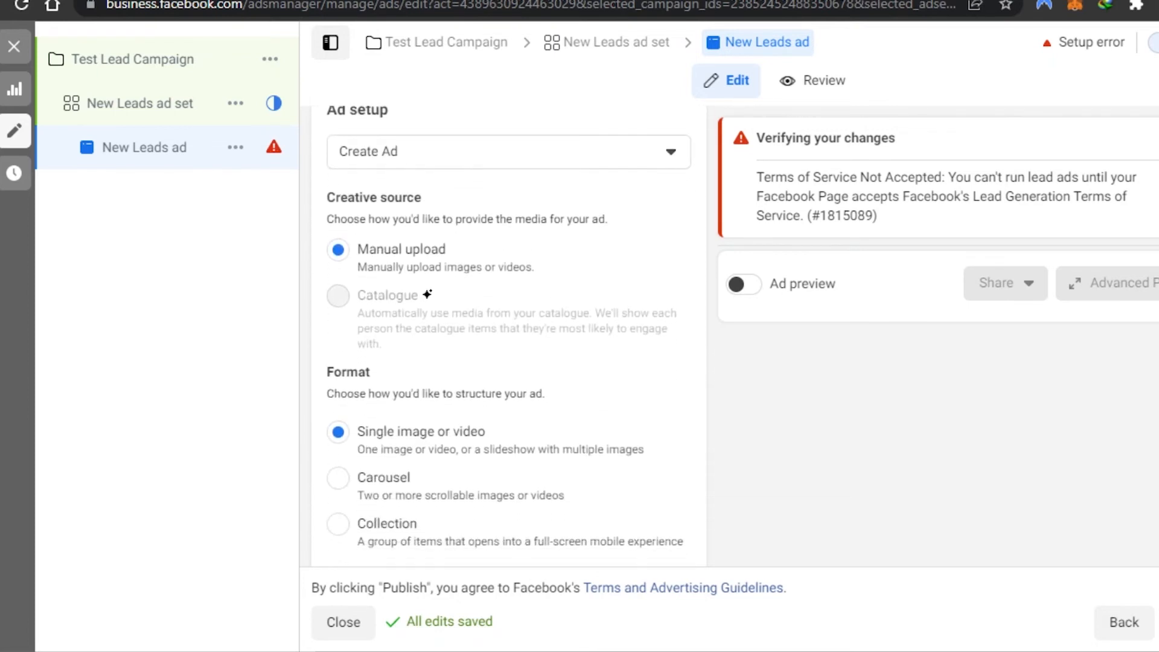
{"action": "scroll", "coordinate": [509, 336], "scroll_direction": "down", "scroll_amount": 5}
{"action": "scroll", "coordinate": [308, 197], "scroll_direction": "up", "scroll_amount": 3}
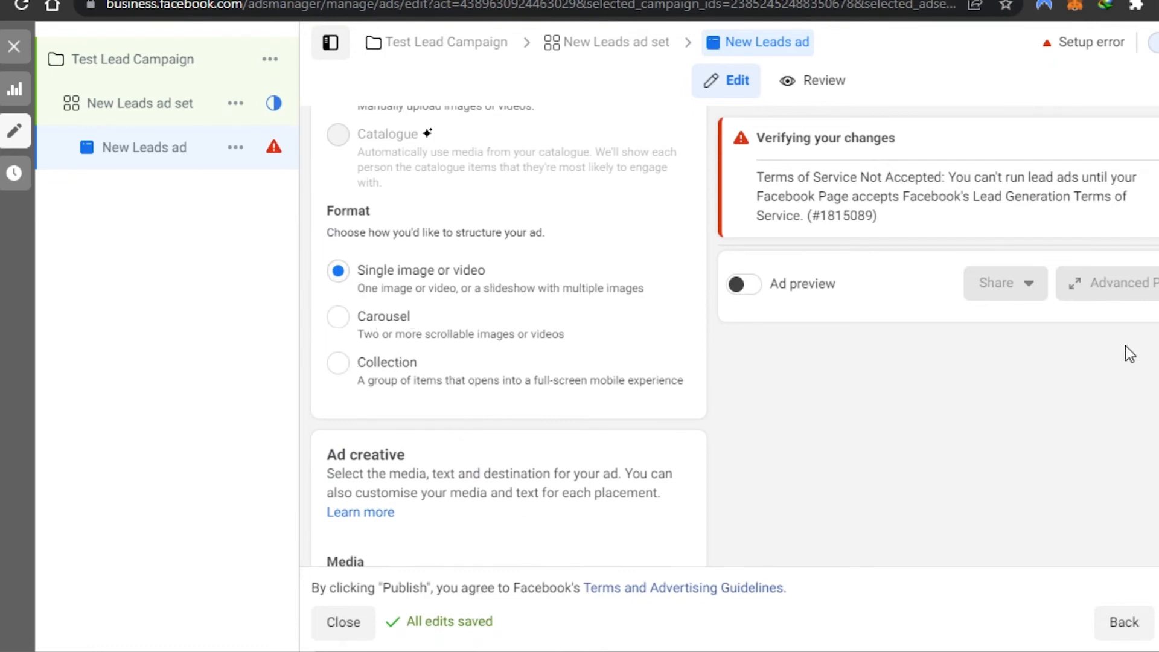
{"action": "scroll", "coordinate": [484, 266], "scroll_direction": "down", "scroll_amount": 5}
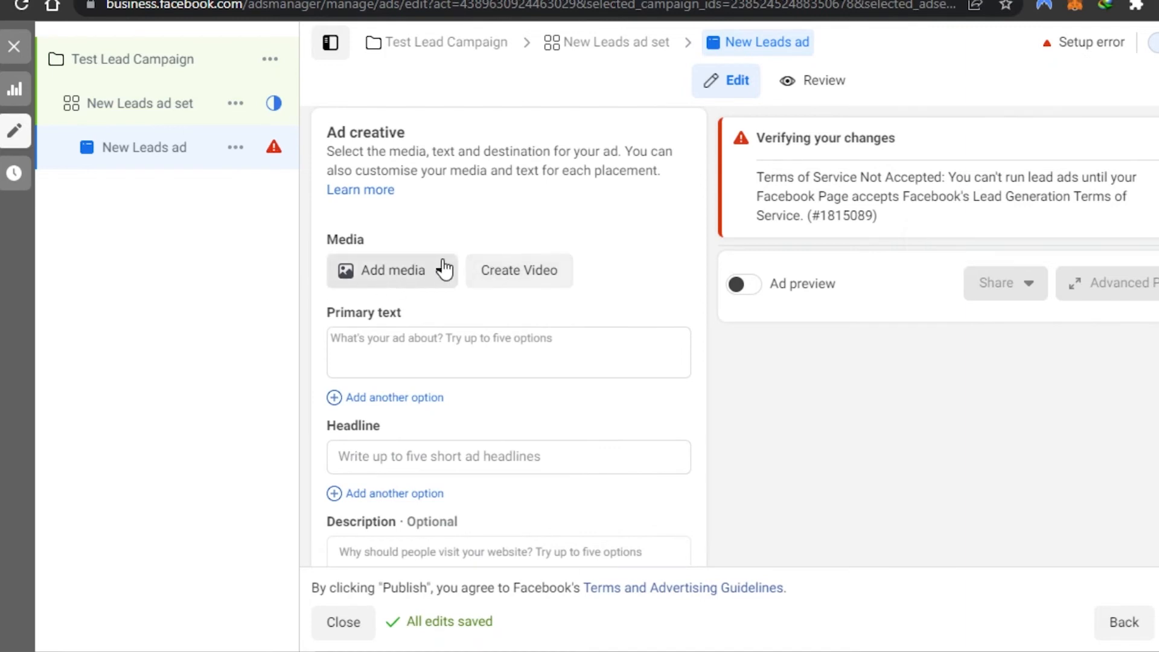
{"action": "left_click", "coordinate": [388, 275]}
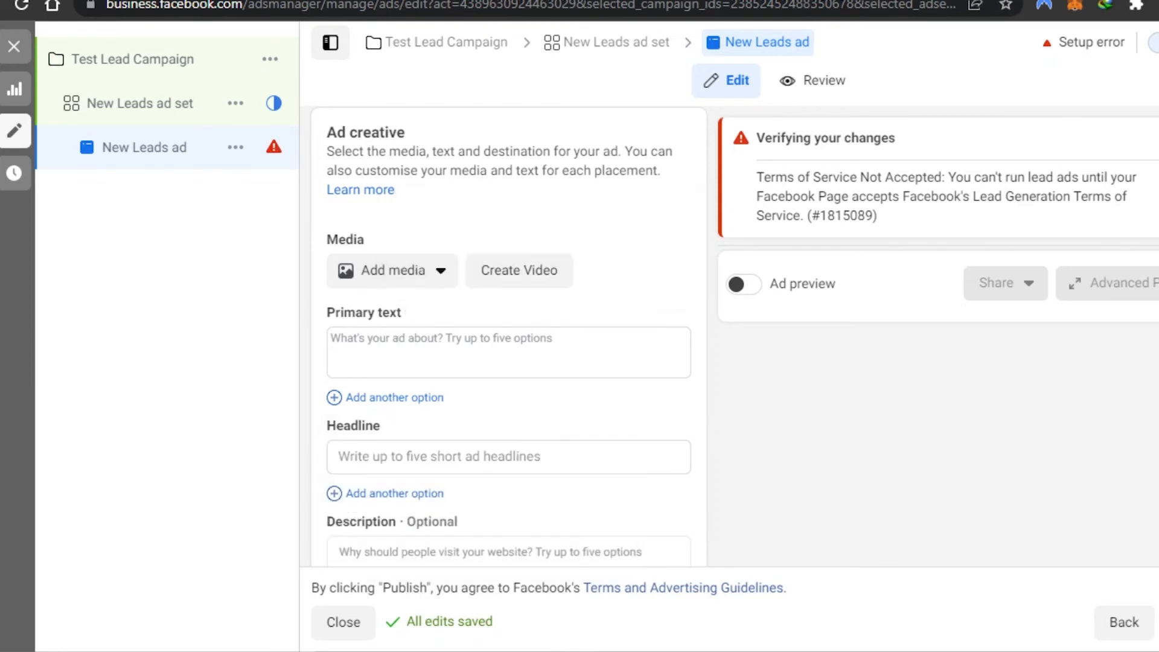
Examine the ad's text fields, call to action, destination, languages and tracking settings, and return to its name and identity sections
{"action": "scroll", "coordinate": [508, 335], "scroll_direction": "down", "scroll_amount": 5}
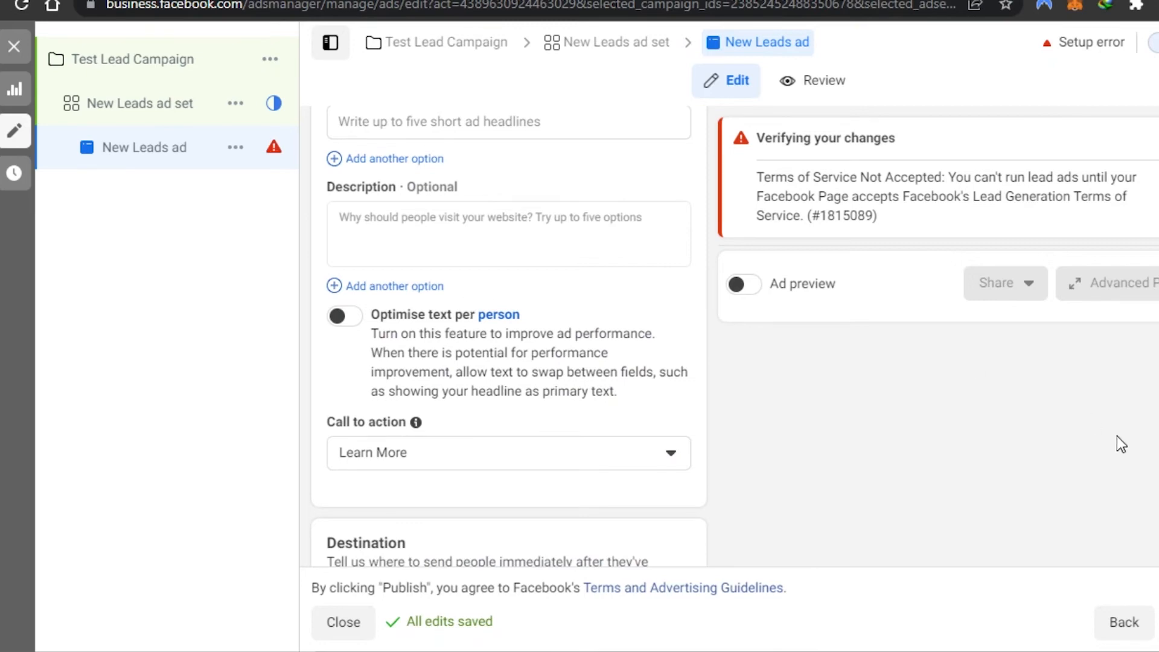
{"action": "scroll", "coordinate": [509, 332], "scroll_direction": "down", "scroll_amount": 8}
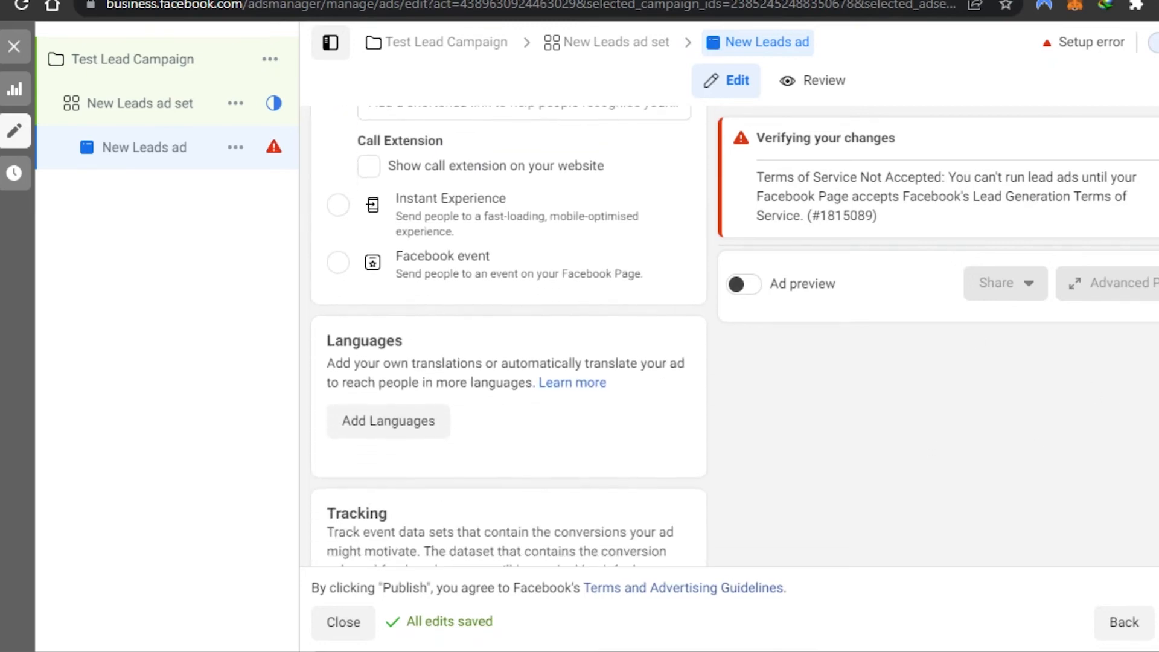
{"action": "scroll", "coordinate": [509, 332], "scroll_direction": "up", "scroll_amount": 10}
{"action": "scroll", "coordinate": [509, 337], "scroll_direction": "up", "scroll_amount": 8}
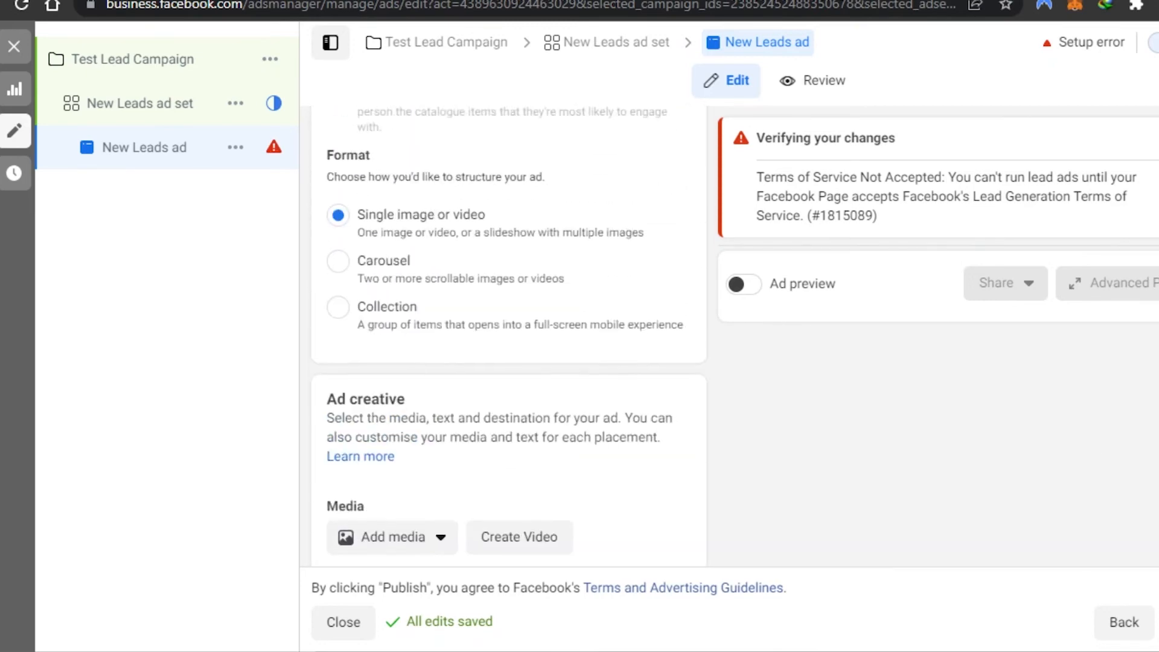
{"action": "scroll", "coordinate": [509, 337], "scroll_direction": "down", "scroll_amount": 10}
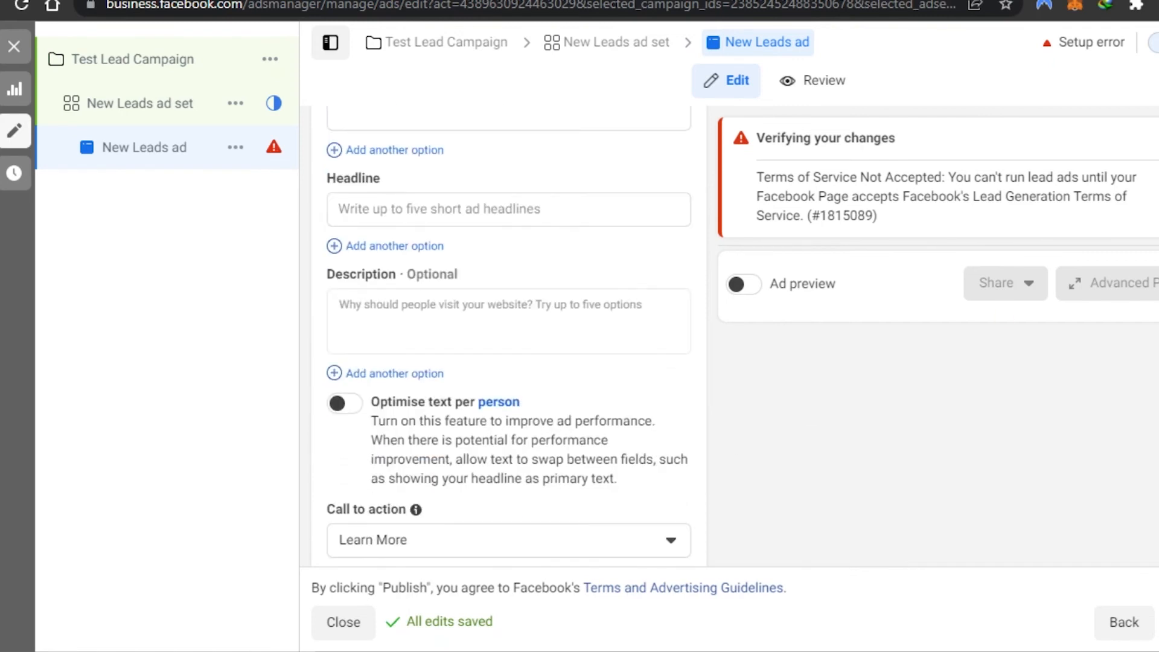
{"action": "scroll", "coordinate": [509, 336], "scroll_direction": "down", "scroll_amount": 1}
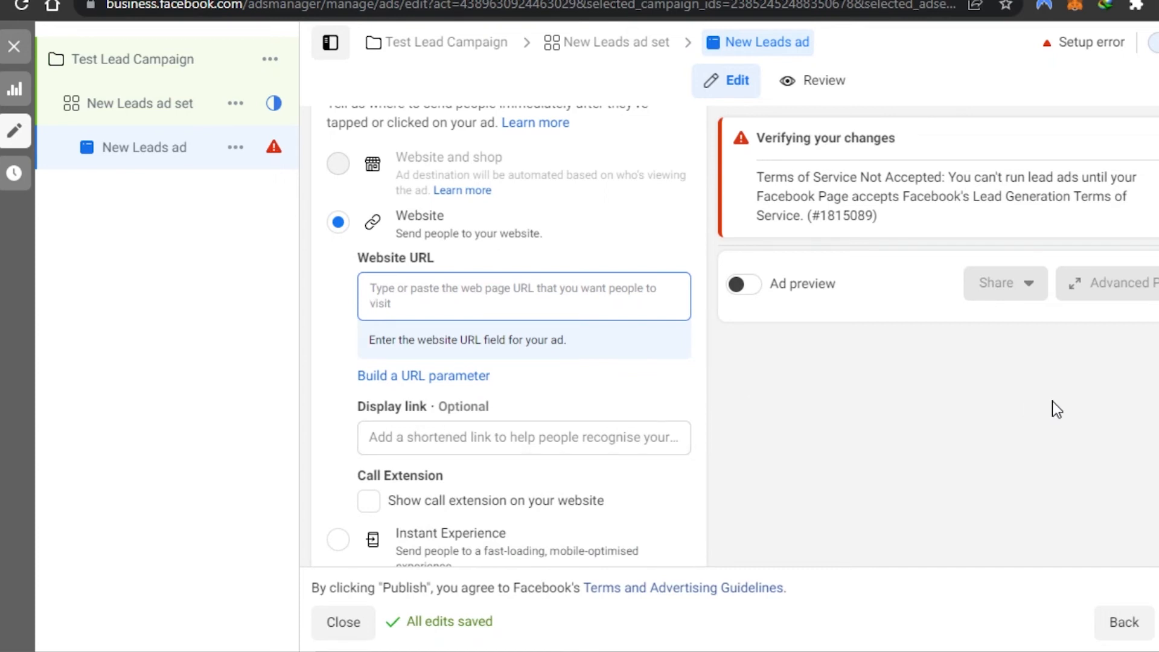
{"action": "scroll", "coordinate": [509, 337], "scroll_direction": "down", "scroll_amount": 10}
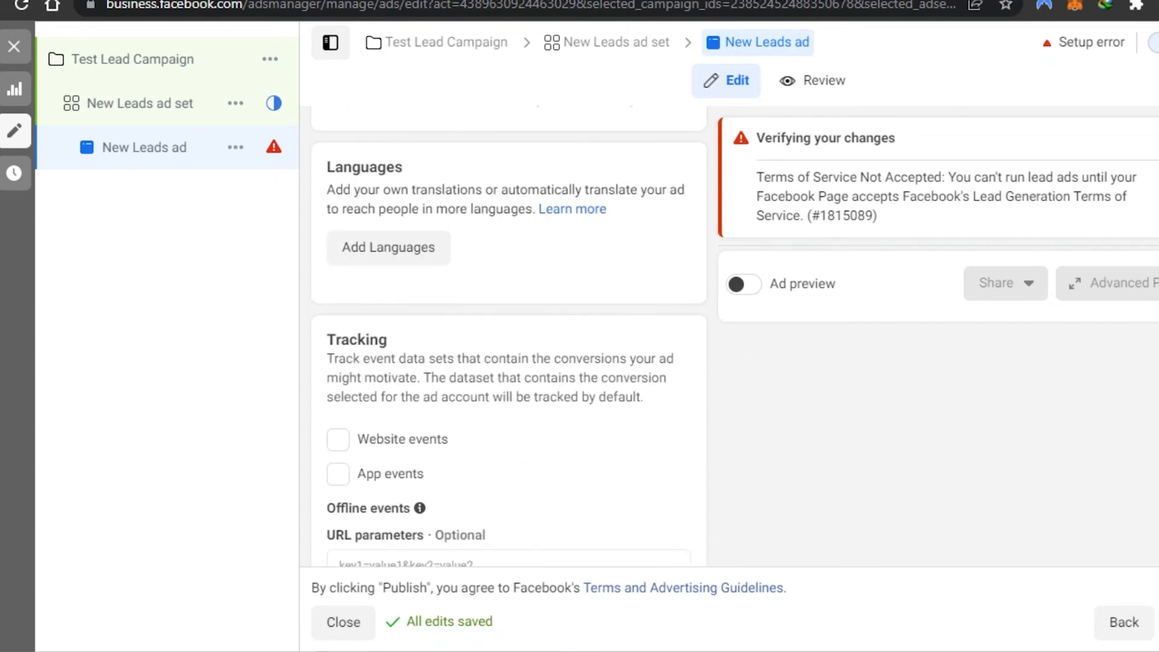
{"action": "scroll", "coordinate": [509, 337], "scroll_direction": "down", "scroll_amount": 1}
{"action": "scroll", "coordinate": [509, 337], "scroll_direction": "up", "scroll_amount": 15}
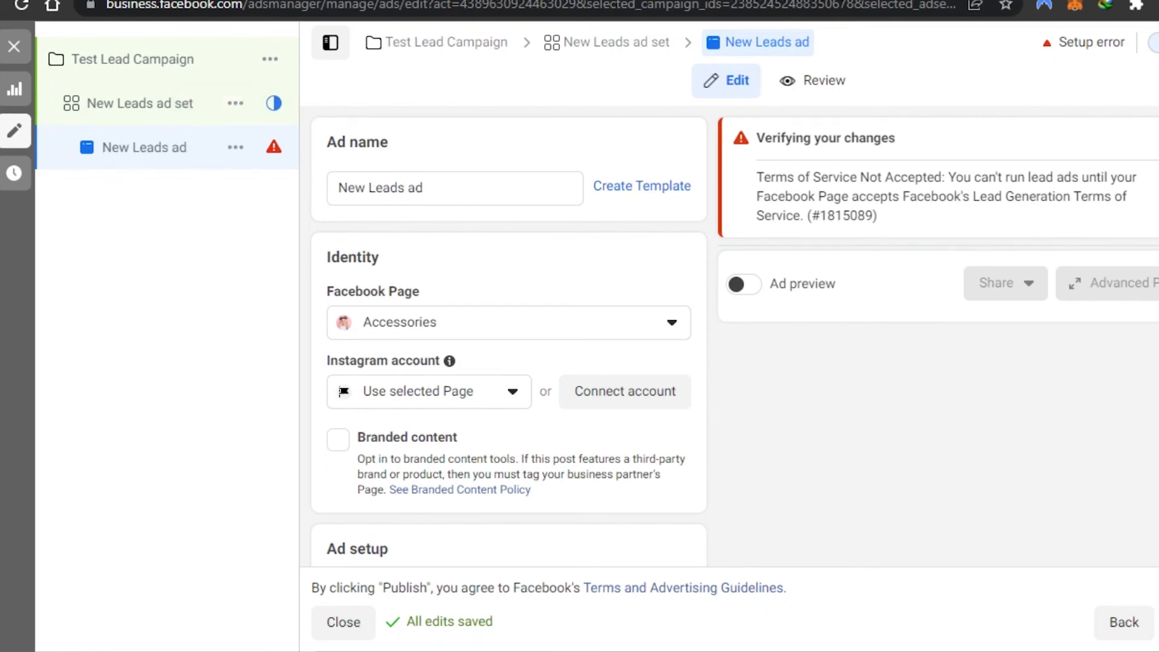
{"action": "scroll", "coordinate": [509, 338], "scroll_direction": "down", "scroll_amount": 10}
{"action": "scroll", "coordinate": [509, 338], "scroll_direction": "up", "scroll_amount": 10}
Return to the New Leads ad set and expand the main navigation
{"action": "left_click", "coordinate": [128, 105]}
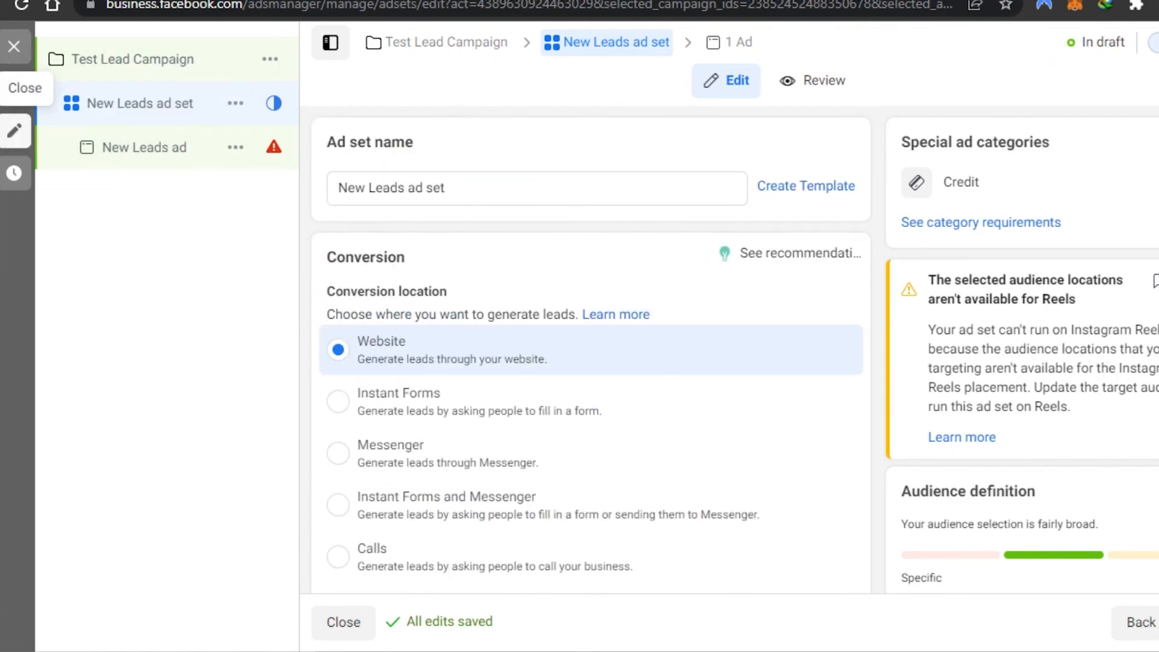
{"action": "left_click", "coordinate": [2, 138]}
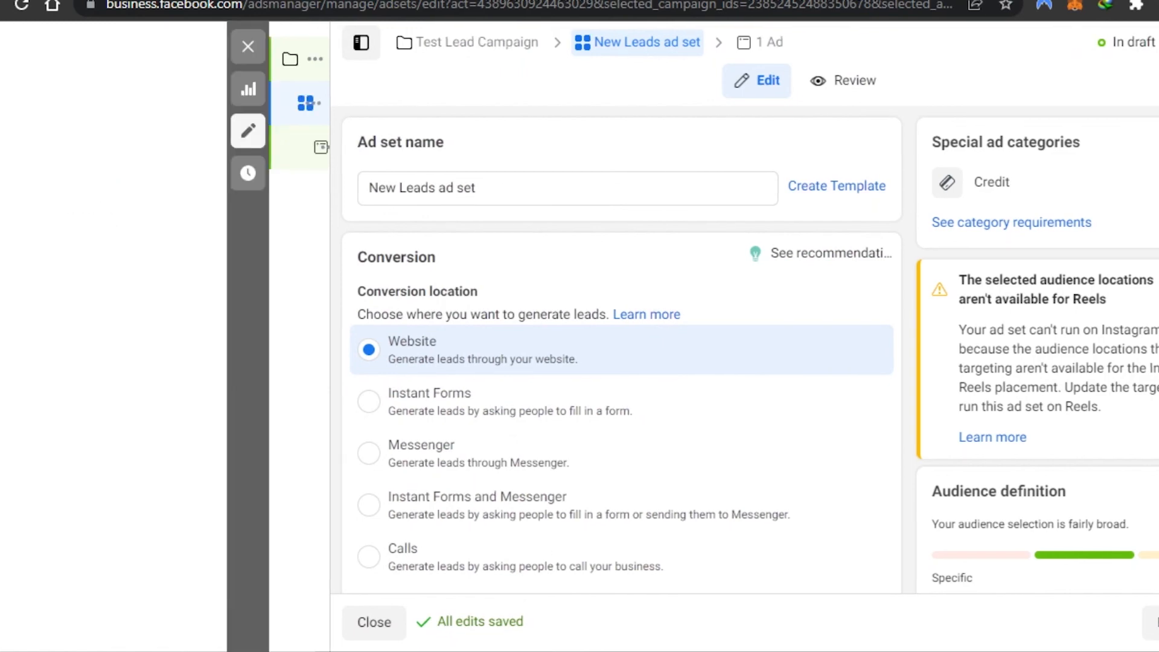